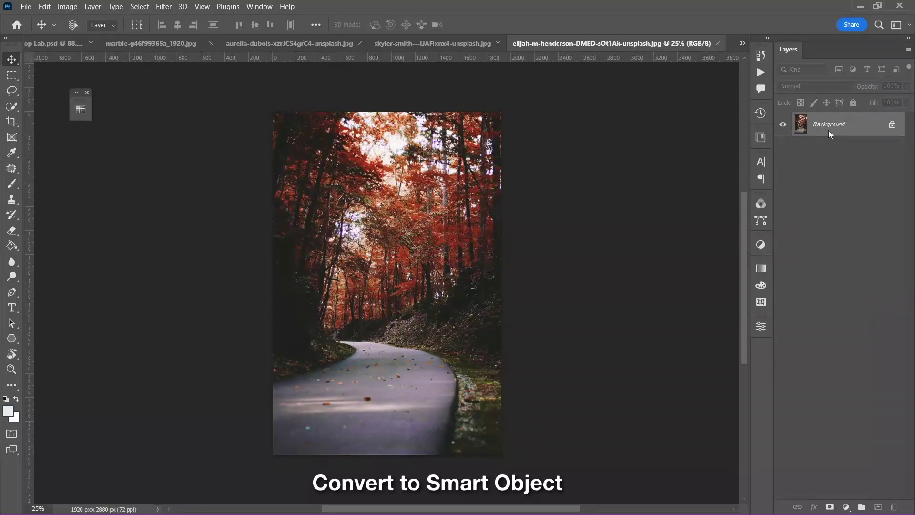
# Step: Convert the road photo to a smart object and paste it, fitted, into The Photoshop Lab.psd
pyautogui.rightClick(828, 130)
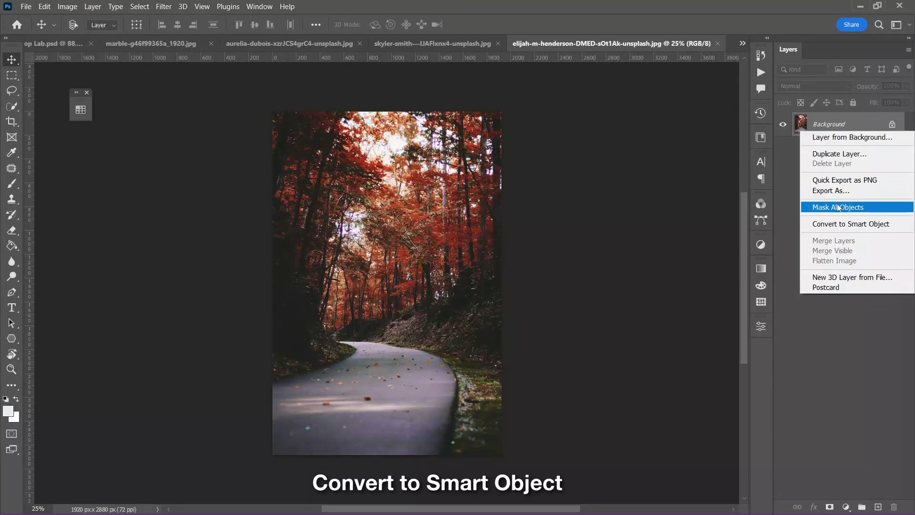
pyautogui.click(837, 222)
pyautogui.hotkey('ctrl', 'x')
pyautogui.click(76, 44)
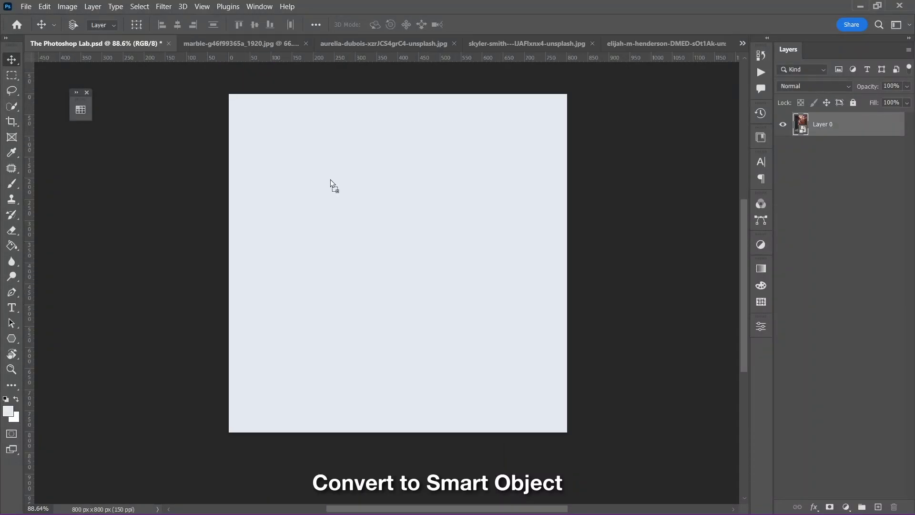
pyautogui.hotkey('ctrl', 'v')
pyautogui.hotkey('ctrl', 't')
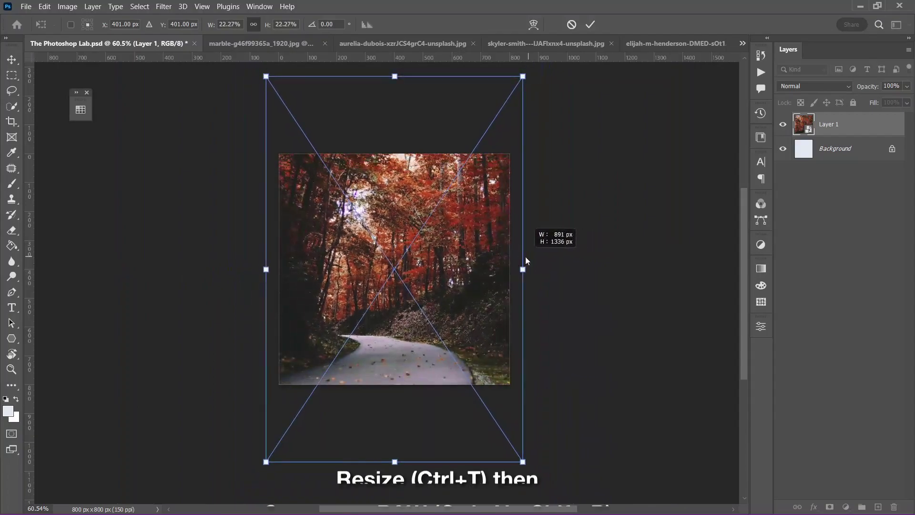
pyautogui.press('Return')
# Step: Make the road photo black and white, fade it to about 13% opacity, and lock it
pyautogui.hotkey('ctrl', 'alt', 'shift', 'b')
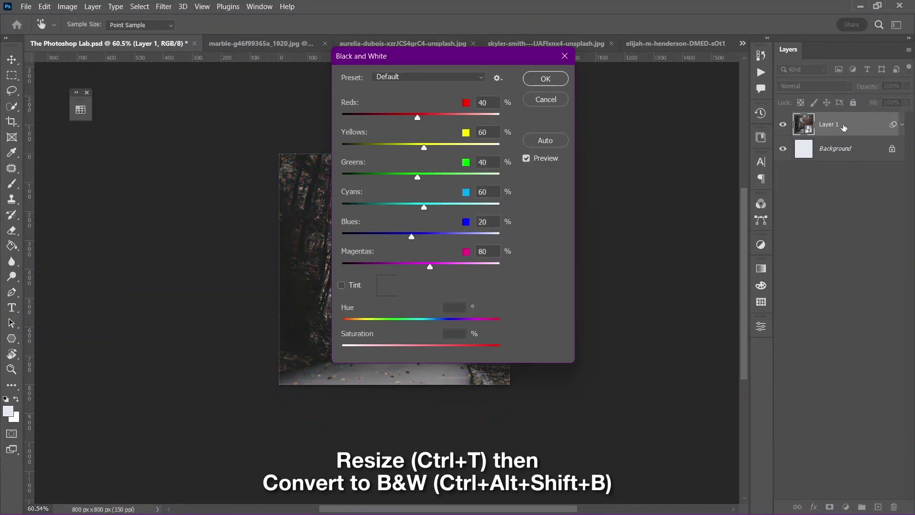
pyautogui.press('Return')
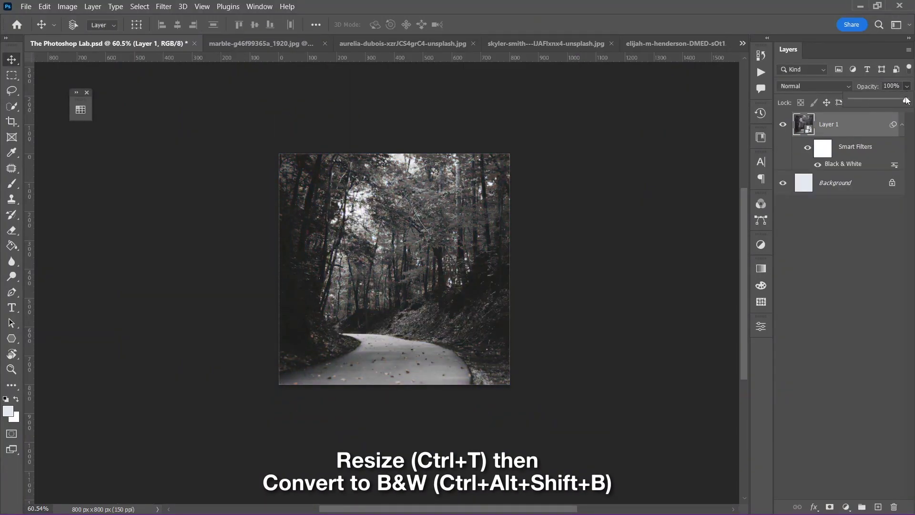
pyautogui.moveTo(870, 105); pyautogui.dragTo(857, 105)
pyautogui.click(854, 103)
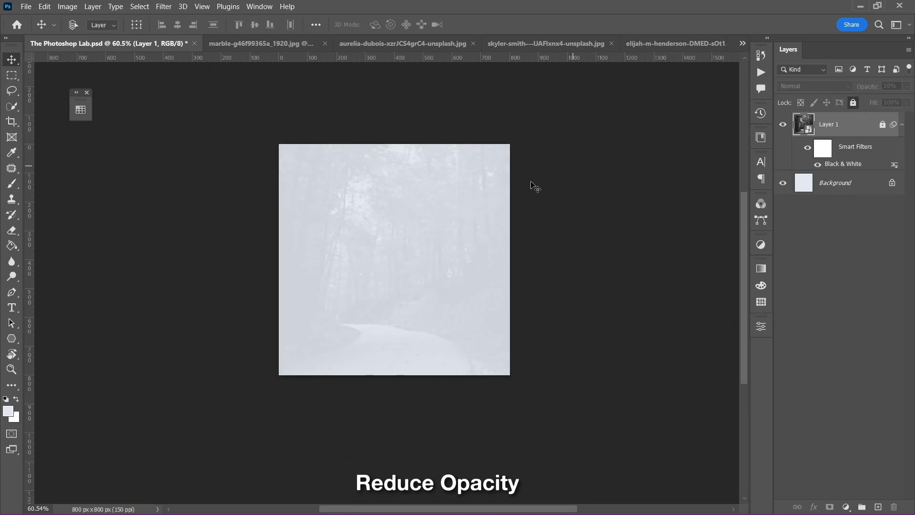
pyautogui.scroll(3, 399, 210)
pyautogui.scroll(2, 399, 214)
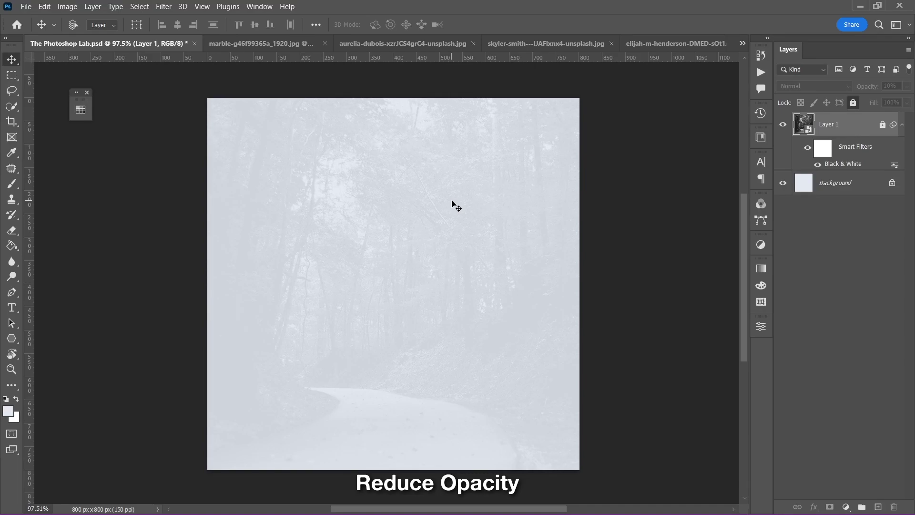
# Step: Convert the marble image to a smart object and drag it into the Lab composition
pyautogui.click(282, 44)
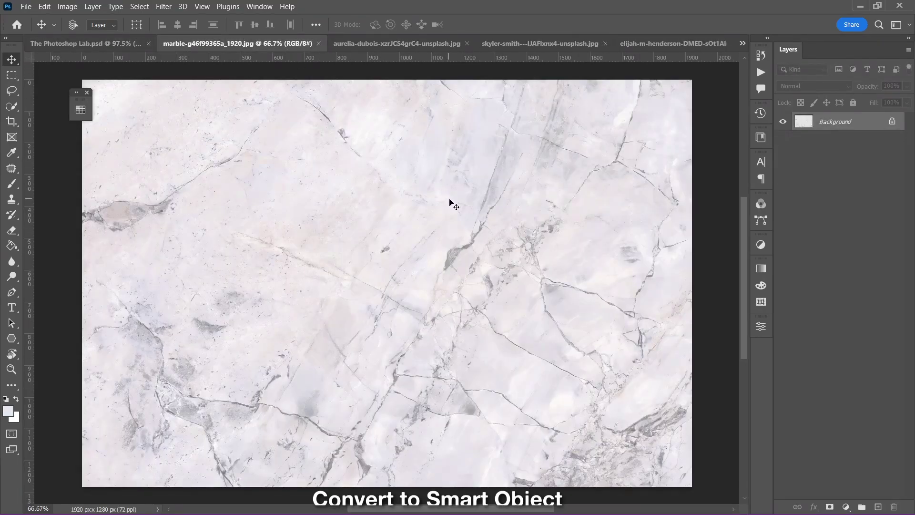
pyautogui.rightClick(846, 124)
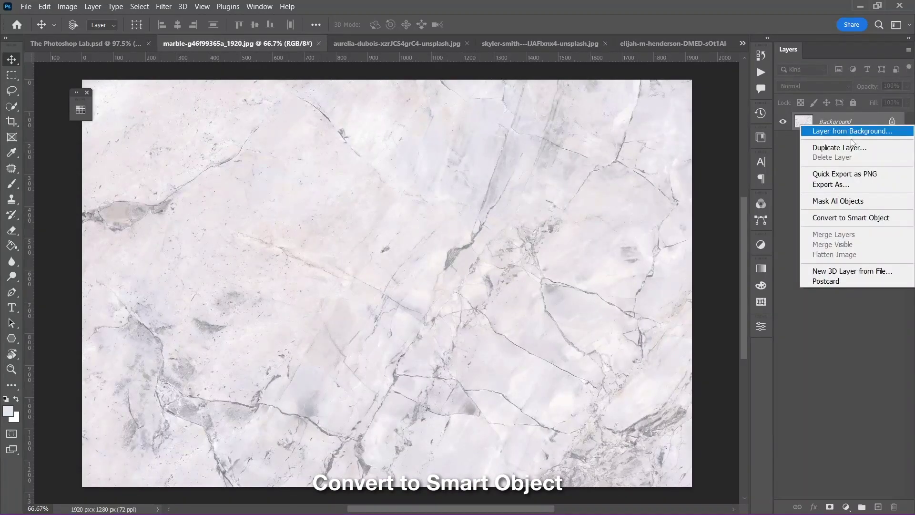
pyautogui.click(853, 217)
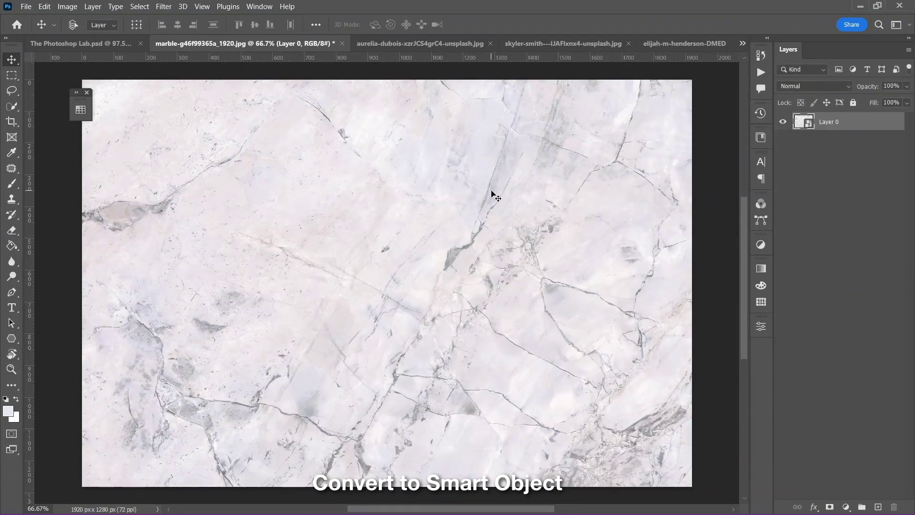
pyautogui.moveTo(494, 196); pyautogui.dragTo(413, 258)
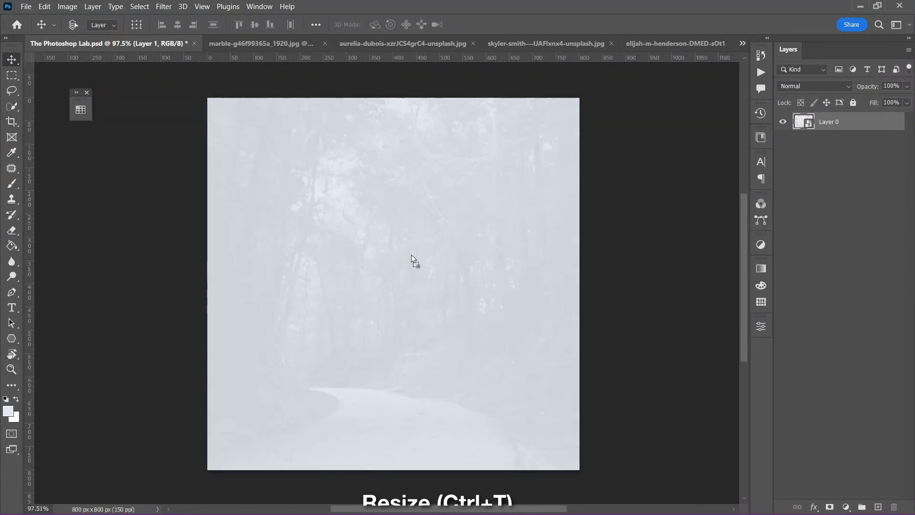
# Step: Free-transform the marble into a thin strip spanning the bottom of the canvas
pyautogui.hotkey('ctrl', 't')
pyautogui.hotkey('ctrl', '-')
pyautogui.moveTo(168, 276); pyautogui.dragTo(345, 276)
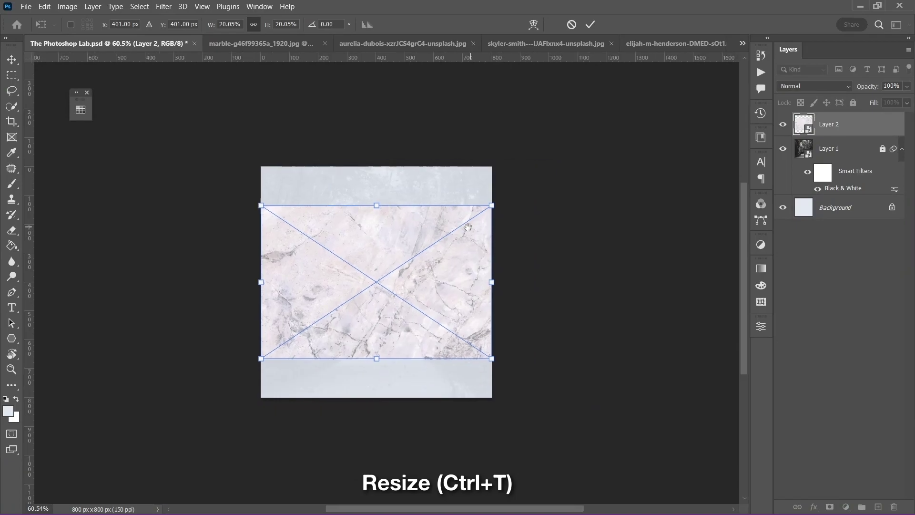
pyautogui.hotkey('ctrl', '+')
pyautogui.moveTo(392, 165); pyautogui.dragTo(402, 285)
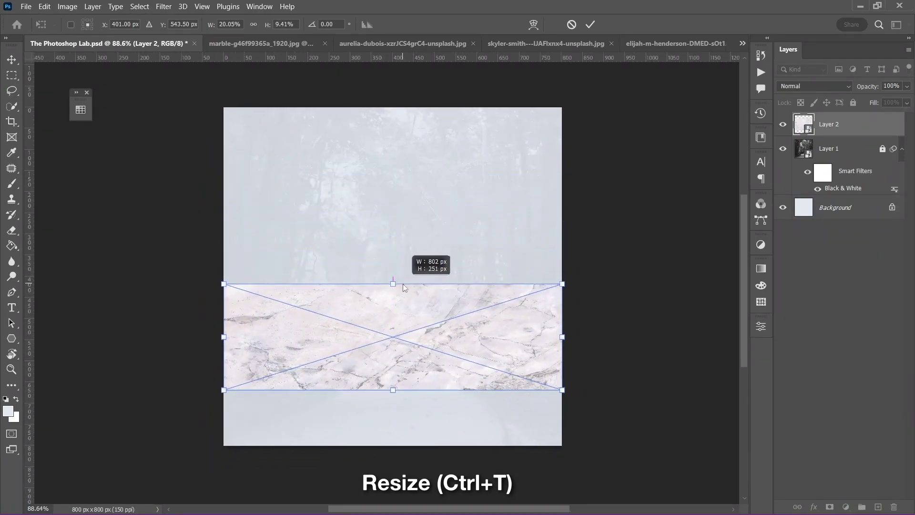
pyautogui.moveTo(431, 315); pyautogui.dragTo(429, 370)
pyautogui.moveTo(562, 337); pyautogui.dragTo(611, 309)
pyautogui.moveTo(392, 309); pyautogui.dragTo(392, 347)
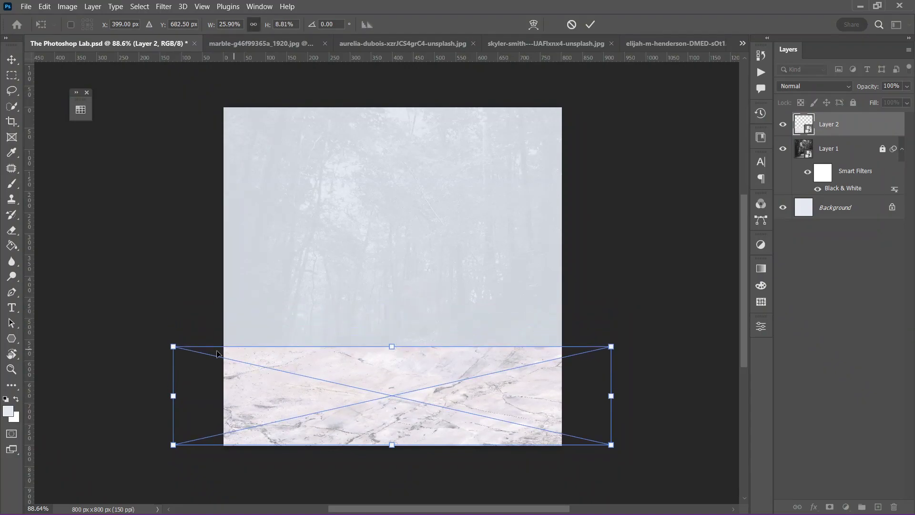
pyautogui.moveTo(217, 353); pyautogui.dragTo(358, 379)
pyautogui.write('Marble')
pyautogui.press('Return')
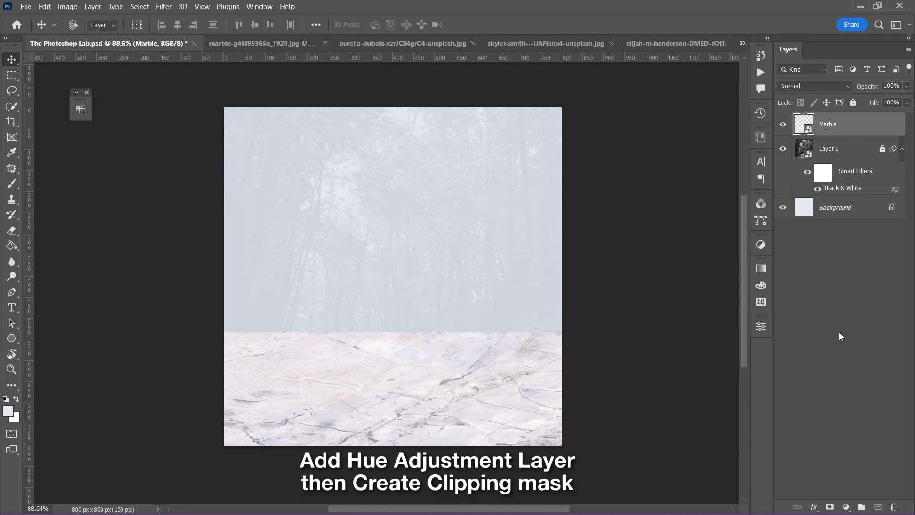
# Step: Clip a colorized Hue/Saturation layer (Hue 212, Saturation 5, Lightness -62) to Marble in Multiply mode
pyautogui.click(848, 507)
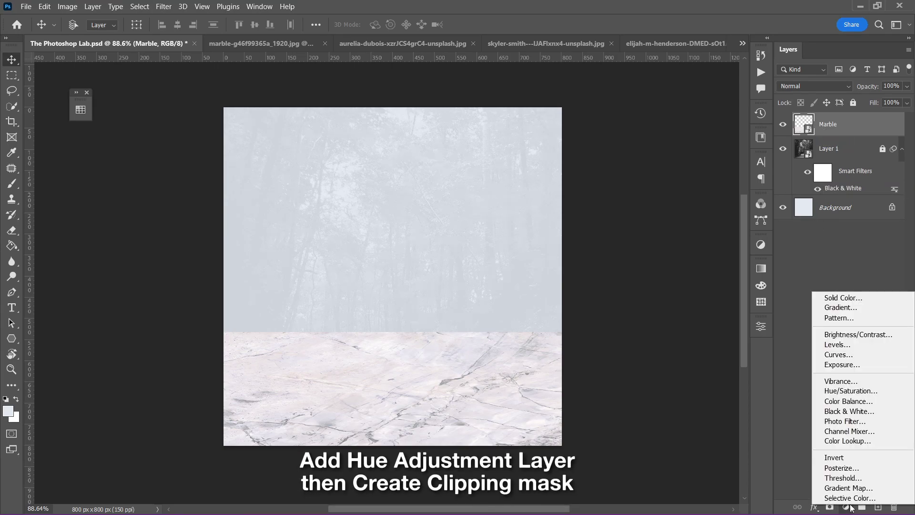
pyautogui.click(851, 391)
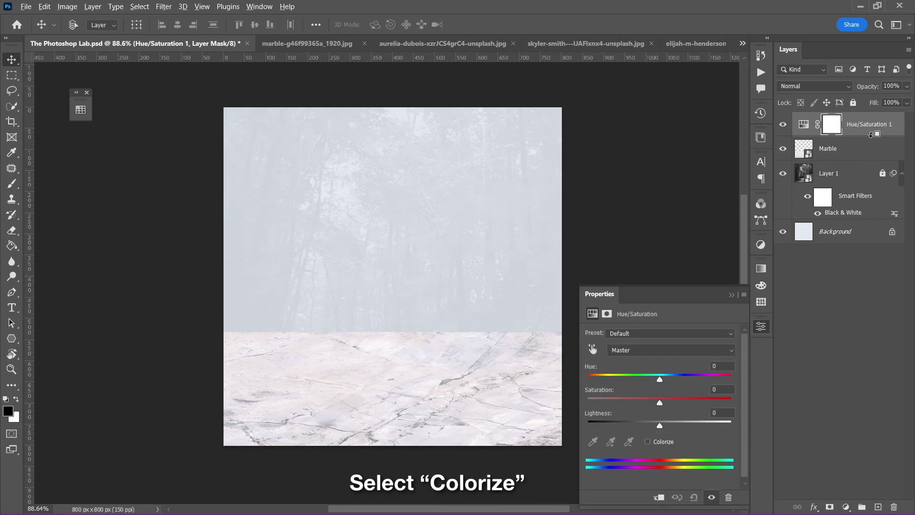
pyautogui.keyDown('alt'); pyautogui.click(872, 135); pyautogui.keyUp('alt')
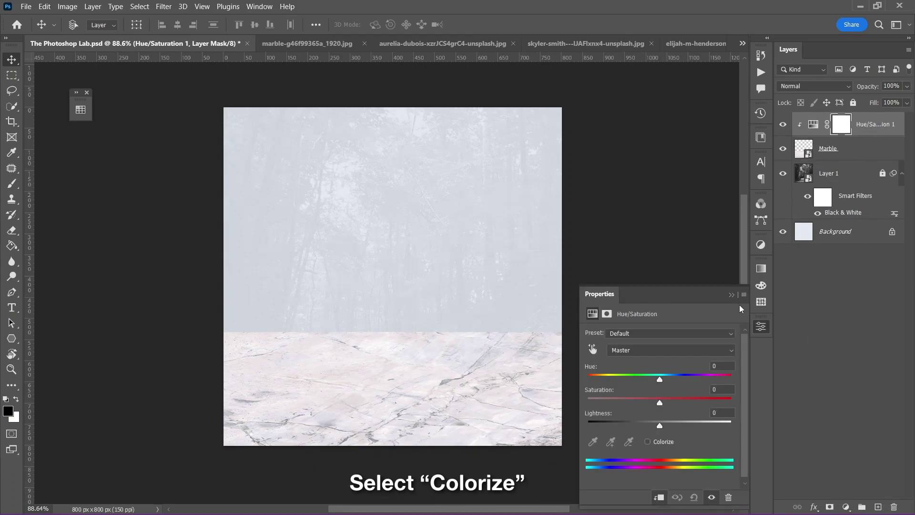
pyautogui.click(648, 441)
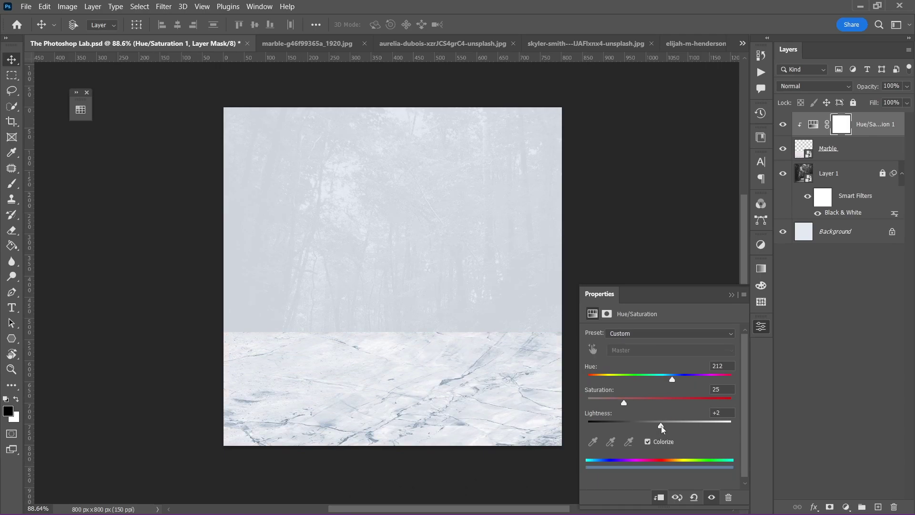
pyautogui.moveTo(659, 425)
pyautogui.mouseDown()
pyautogui.moveTo(627, 425)
pyautogui.moveTo(595, 403)
pyautogui.moveTo(616, 425)
pyautogui.mouseUp()
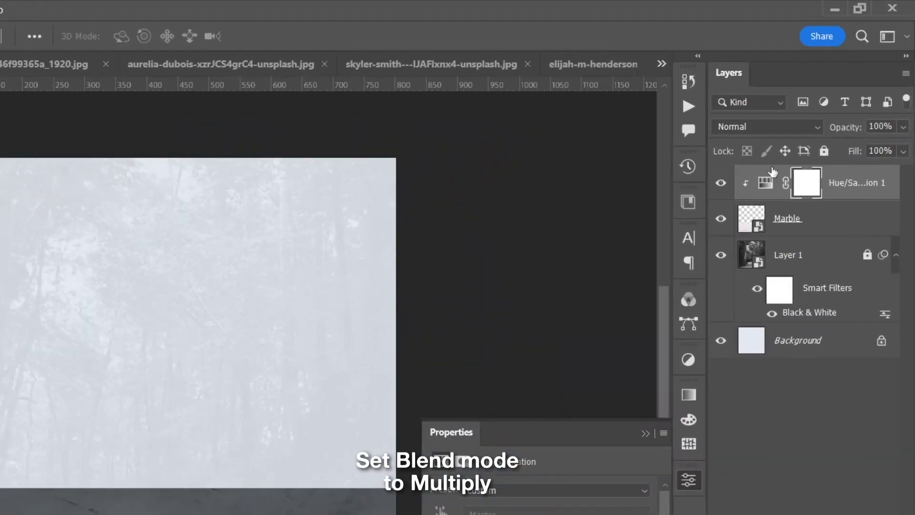
pyautogui.click(748, 126)
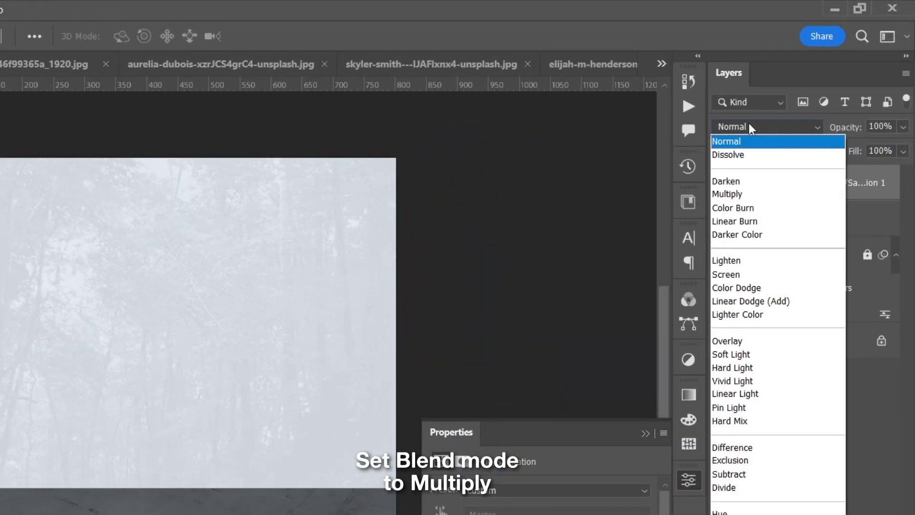
pyautogui.click(738, 198)
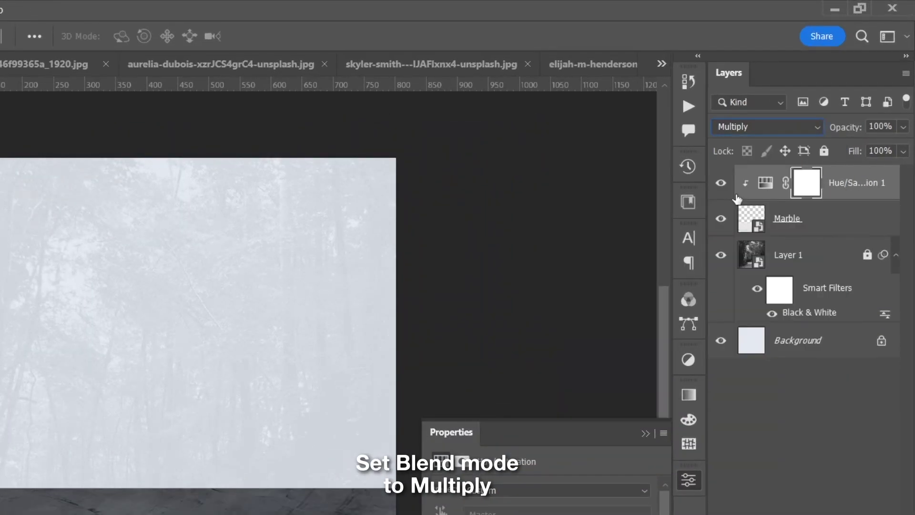
pyautogui.click(732, 295)
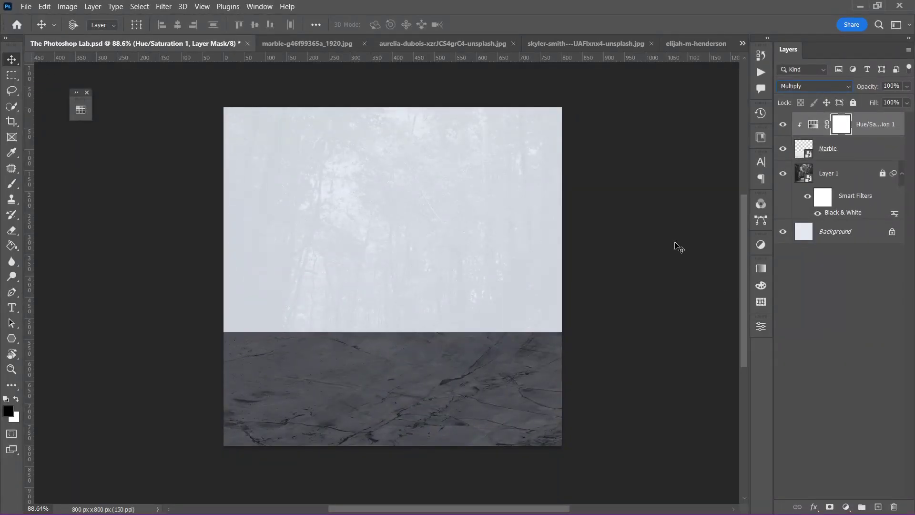
pyautogui.click(474, 44)
# Step: Convert the masked red bag to a smart object and scale it onto the marble floor in the Lab document
pyautogui.keyDown('shift'); pyautogui.click(837, 128); pyautogui.keyUp('shift')
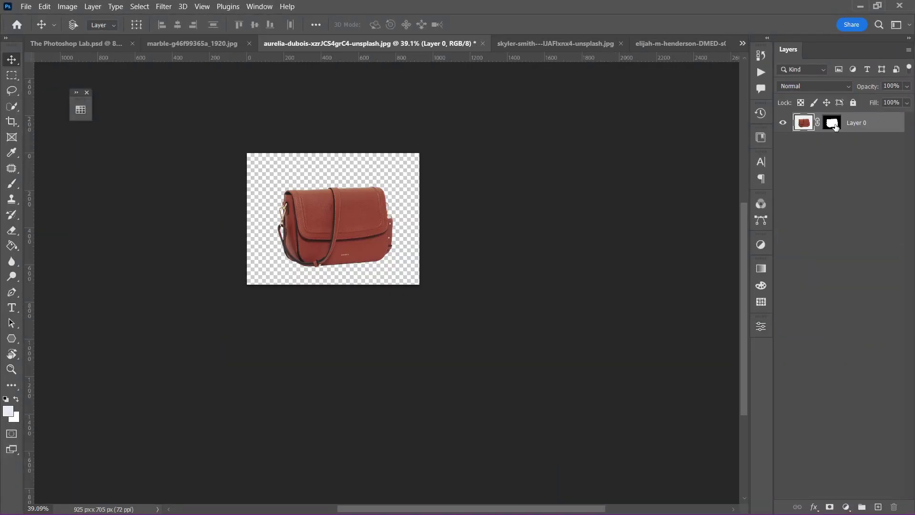
pyautogui.rightClick(866, 125)
pyautogui.click(734, 180)
pyautogui.moveTo(517, 205); pyautogui.dragTo(419, 309)
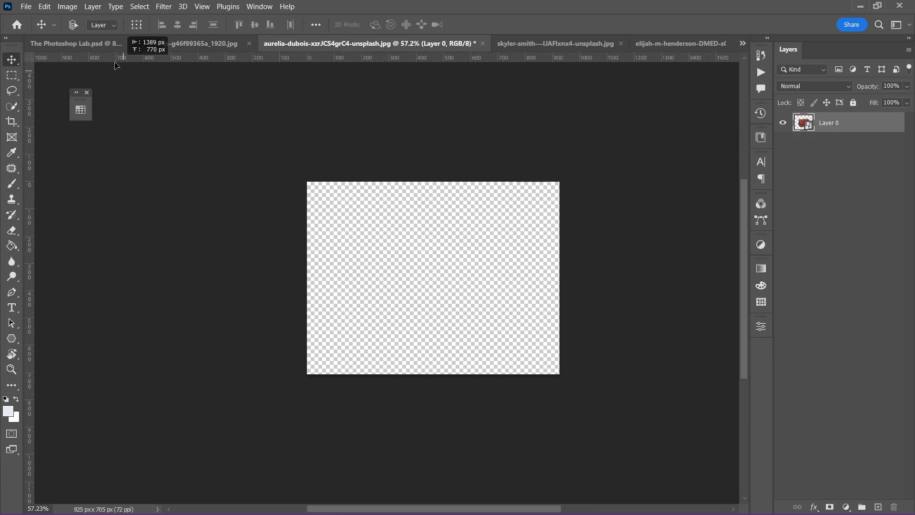
pyautogui.hotkey('ctrl', 't')
pyautogui.moveTo(526, 388); pyautogui.dragTo(492, 365)
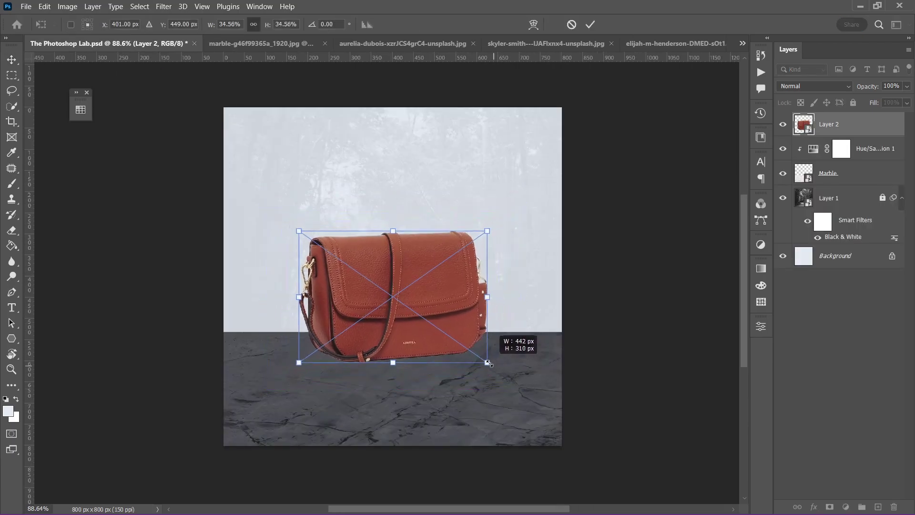
pyautogui.moveTo(459, 301); pyautogui.dragTo(462, 353)
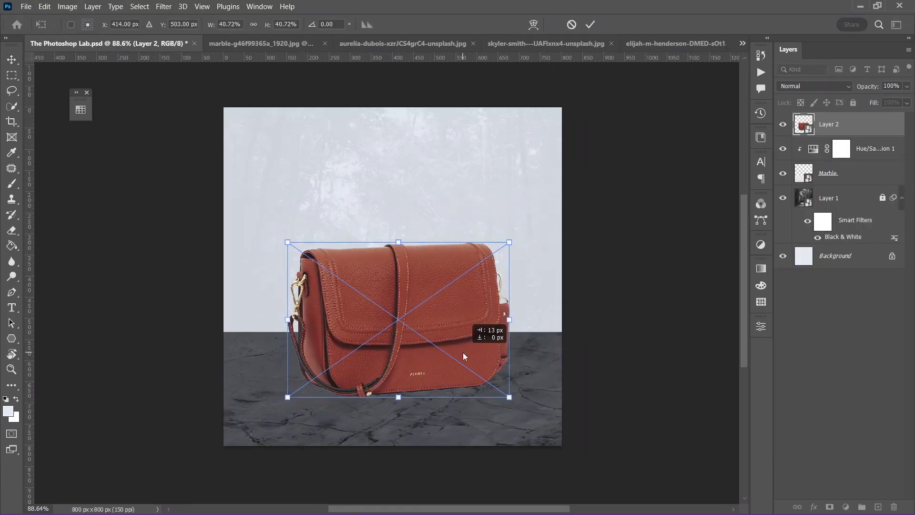
pyautogui.press('Return')
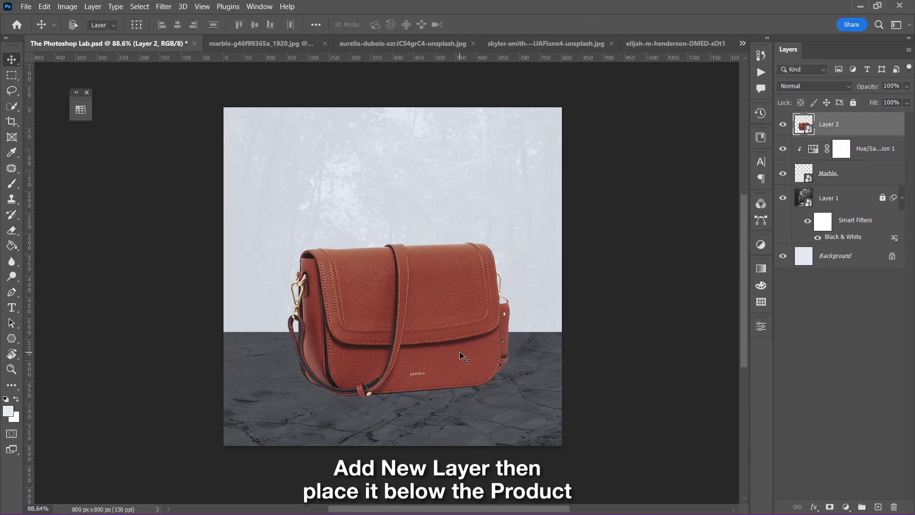
# Step: Add a new layer named Shadow below the bag, set to Multiply blending
pyautogui.click(877, 506)
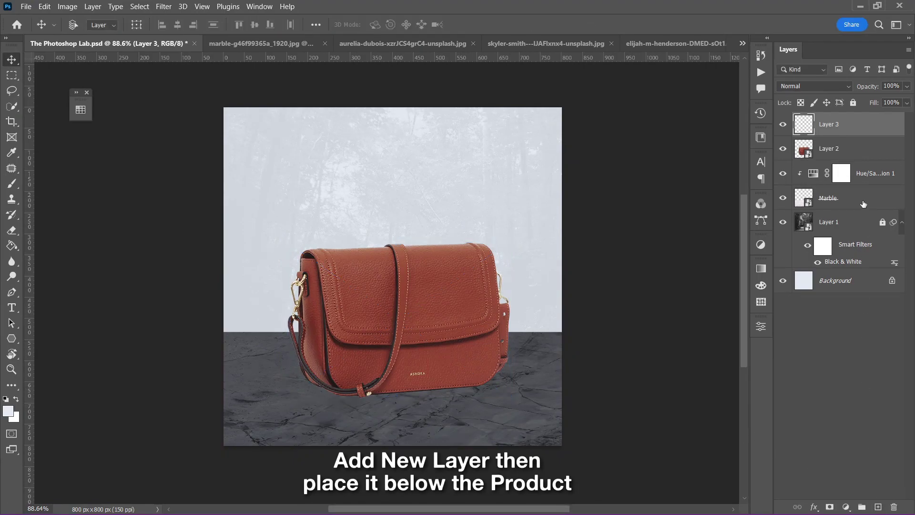
pyautogui.moveTo(862, 128); pyautogui.dragTo(842, 163)
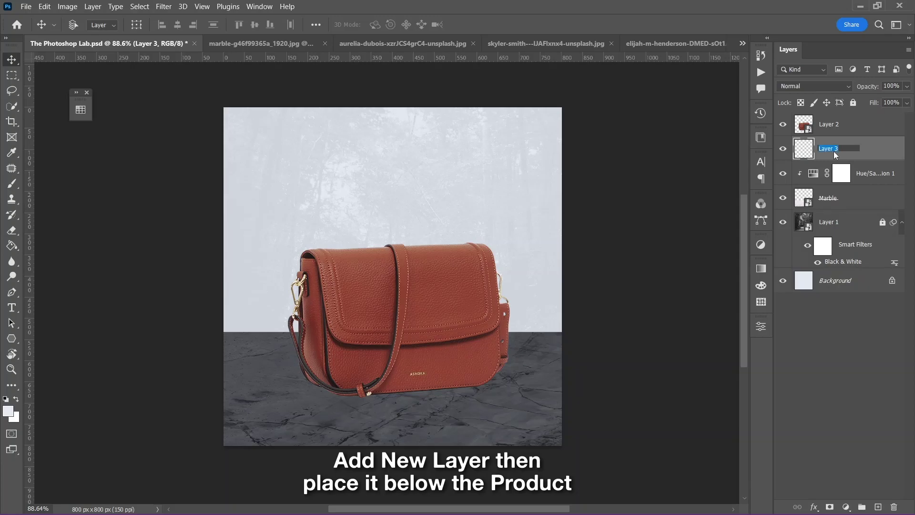
pyautogui.write('Shadow')
pyautogui.press('Return')
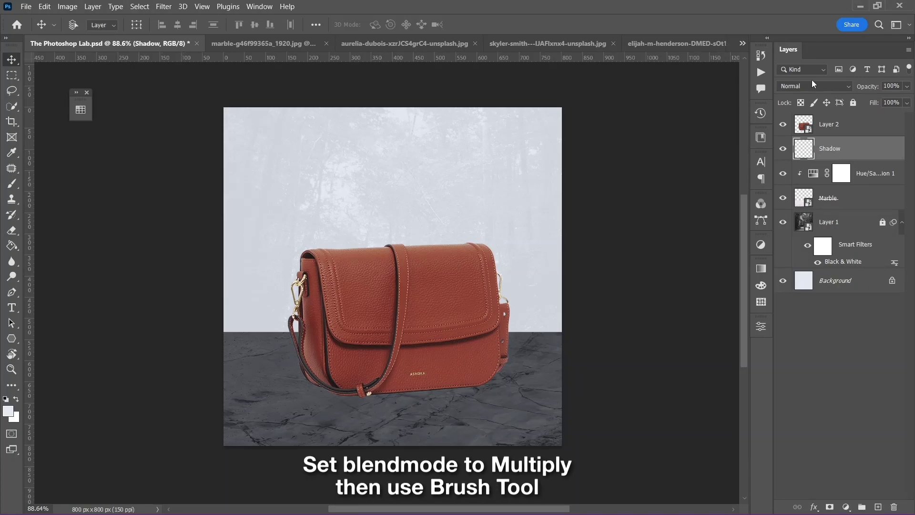
pyautogui.click(812, 82)
pyautogui.click(802, 134)
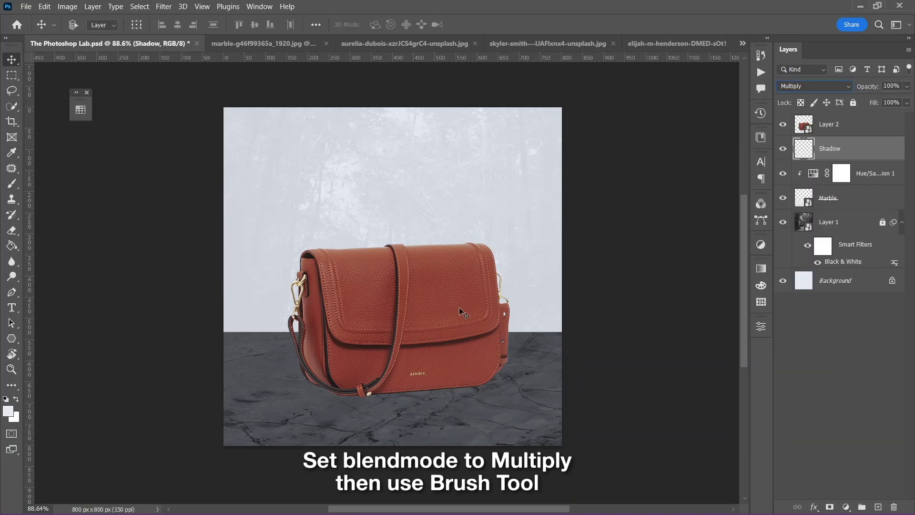
pyautogui.scroll(2, 429, 348)
pyautogui.scroll(2, 425, 352)
# Step: Paint a #2d2d2d soft 0%-hardness shadow under the bag and set Shadow opacity to 75%
pyautogui.click(8, 411)
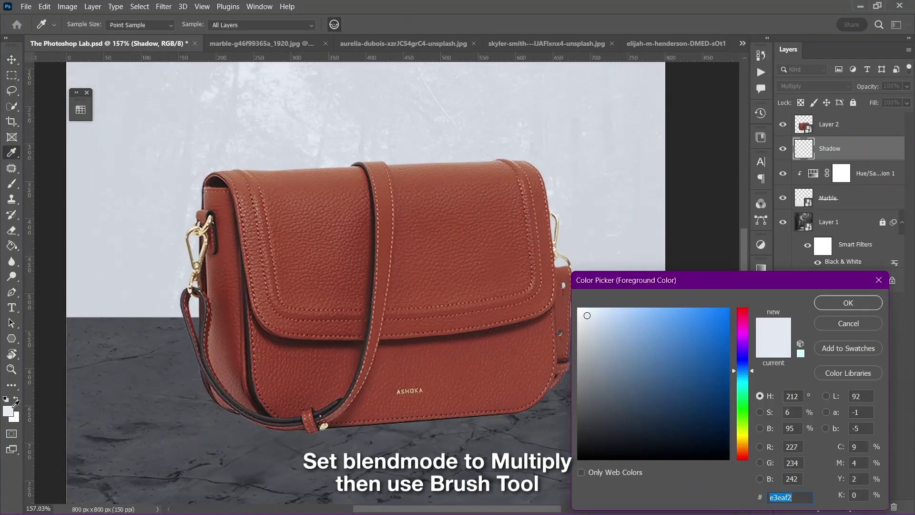
pyautogui.write('2d2d2d')
pyautogui.press('Return')
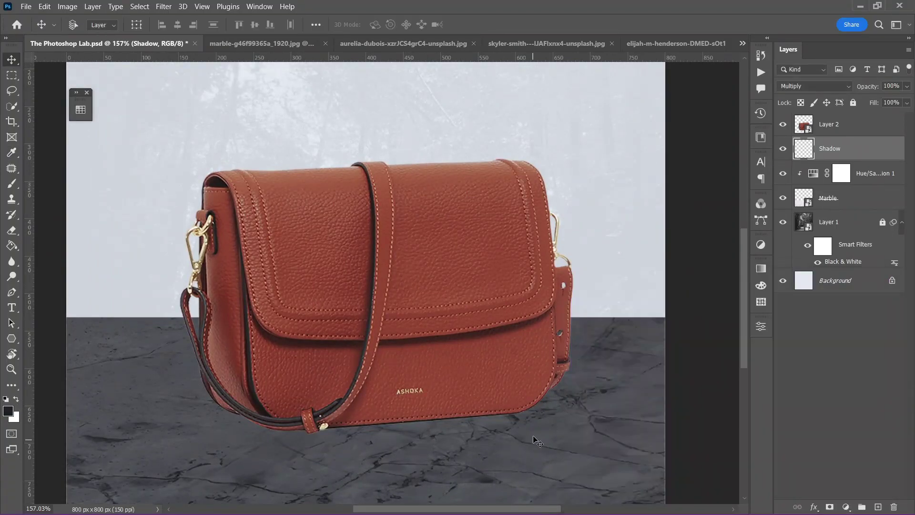
pyautogui.press('b')
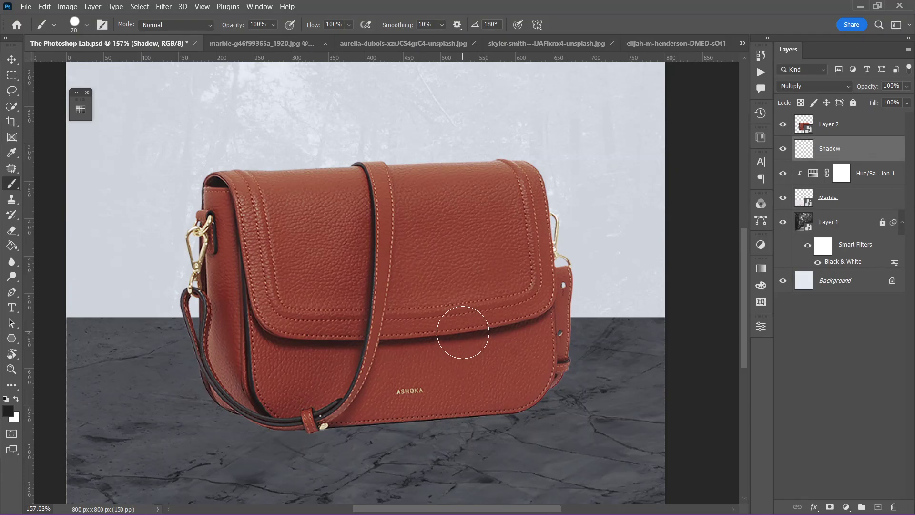
pyautogui.rightClick(462, 333)
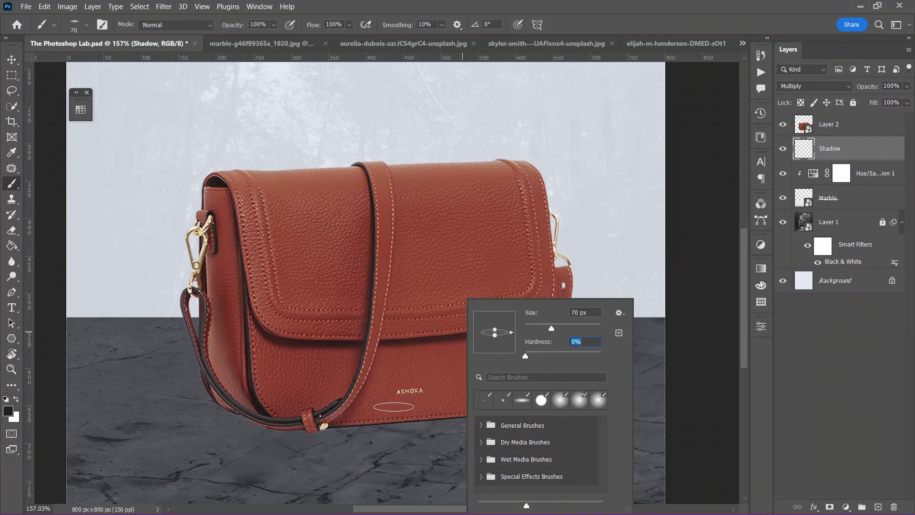
pyautogui.press('Return')
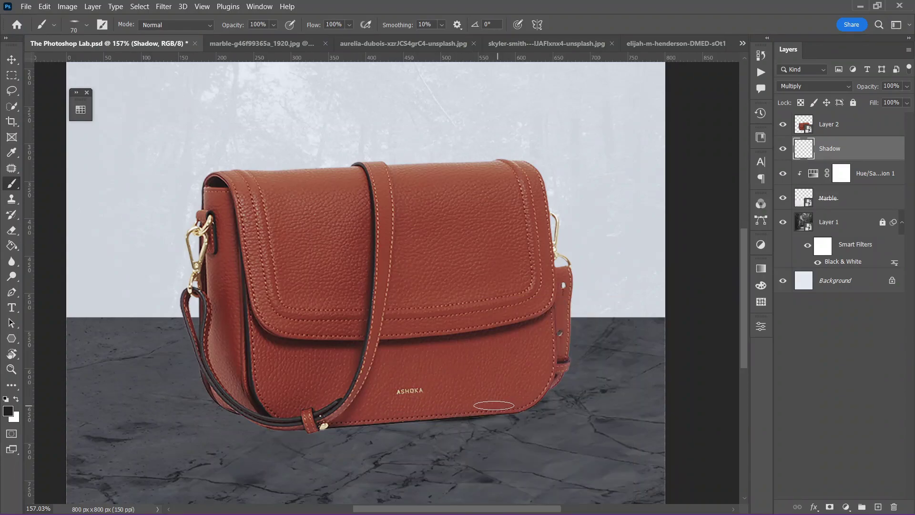
pyautogui.moveTo(524, 416); pyautogui.dragTo(420, 421)
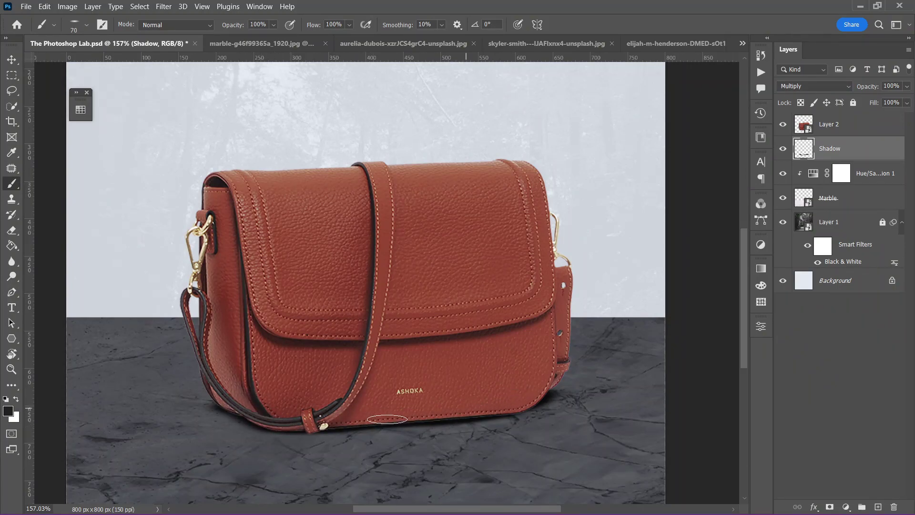
pyautogui.click(906, 102)
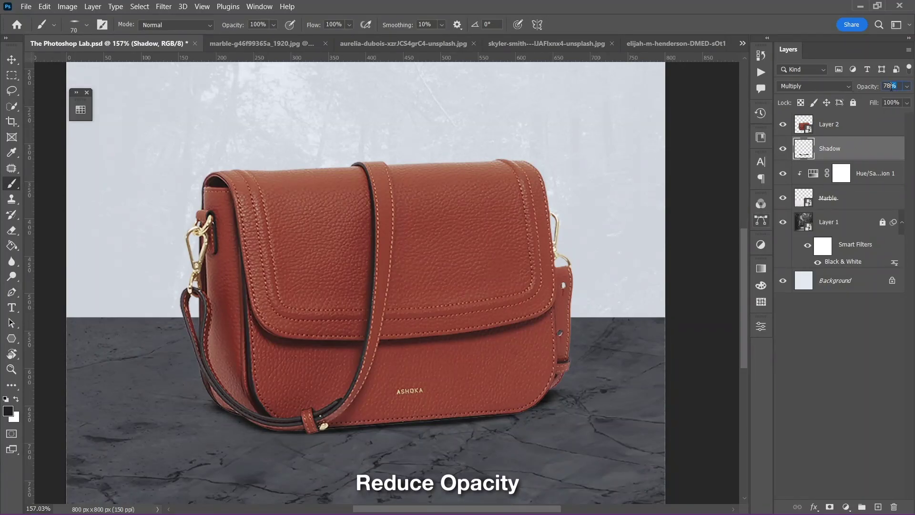
pyautogui.write('75')
pyautogui.press('Return')
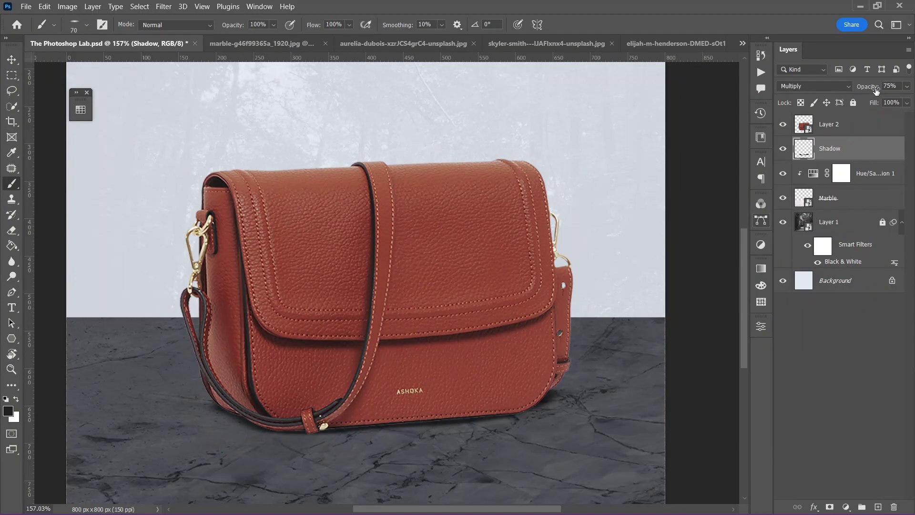
# Step: Rename Layer 2 to Bag, leaving it un-rasterized
pyautogui.click(835, 127)
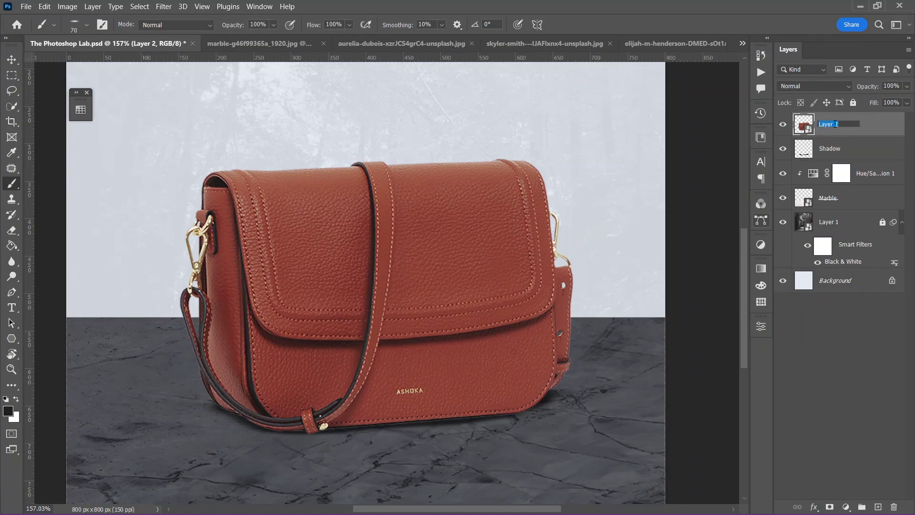
pyautogui.write('Bag')
pyautogui.press('Return')
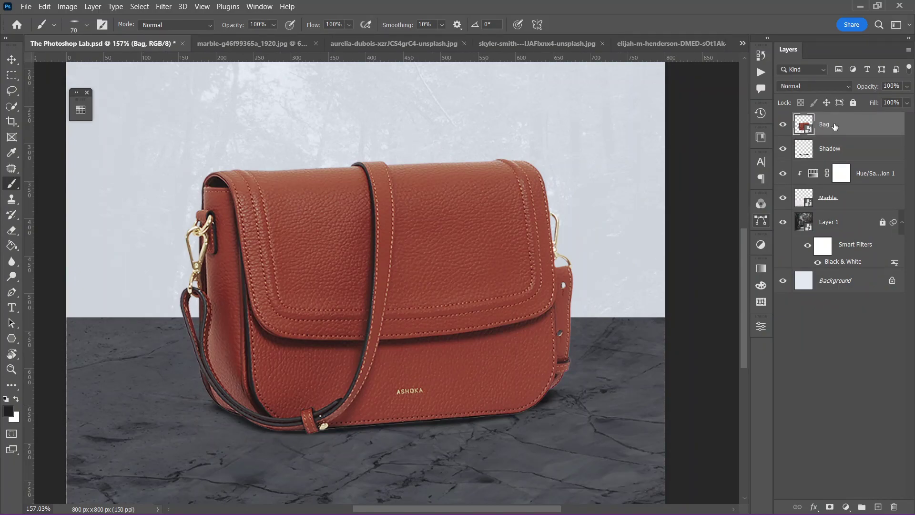
pyautogui.click(512, 195)
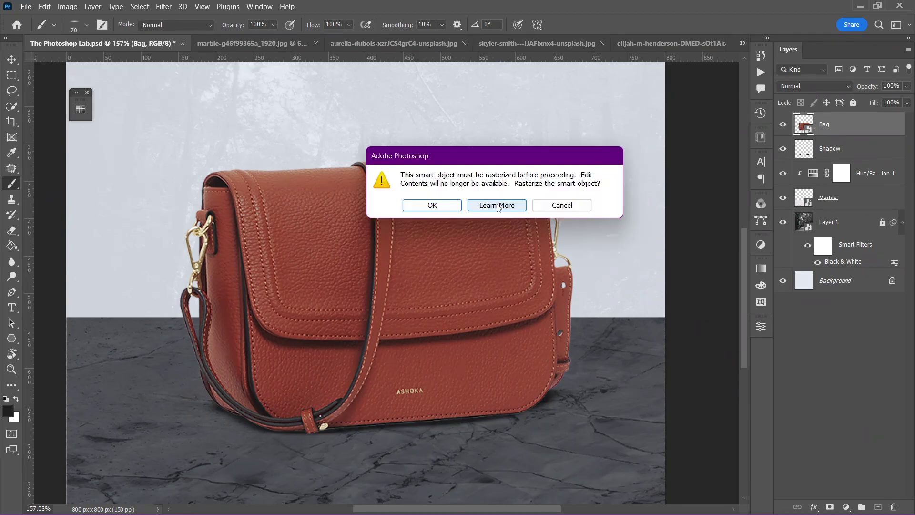
pyautogui.press('Escape')
pyautogui.press('v')
pyautogui.scroll(-2, 465, 229)
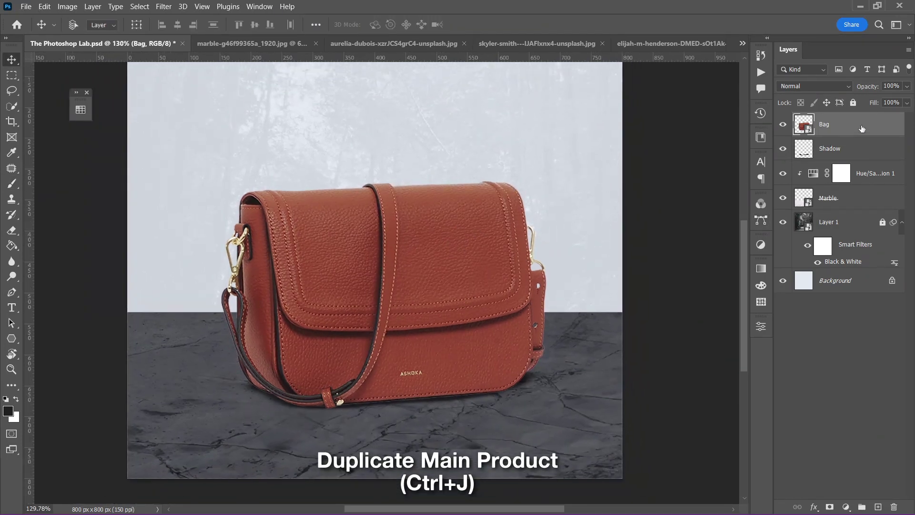
# Step: Duplicate Bag and apply Levels and Black & White to the Bag copy
pyautogui.hotkey('ctrl', 'j')
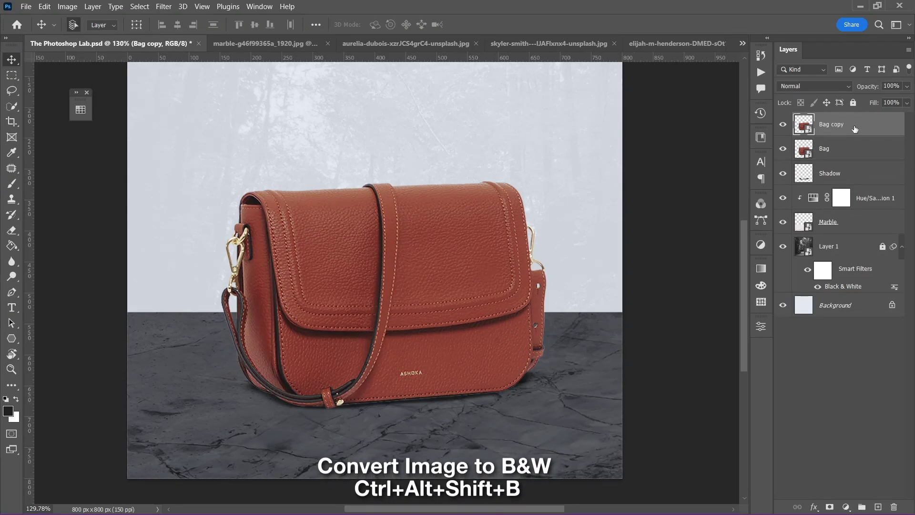
pyautogui.hotkey('ctrl', 'l')
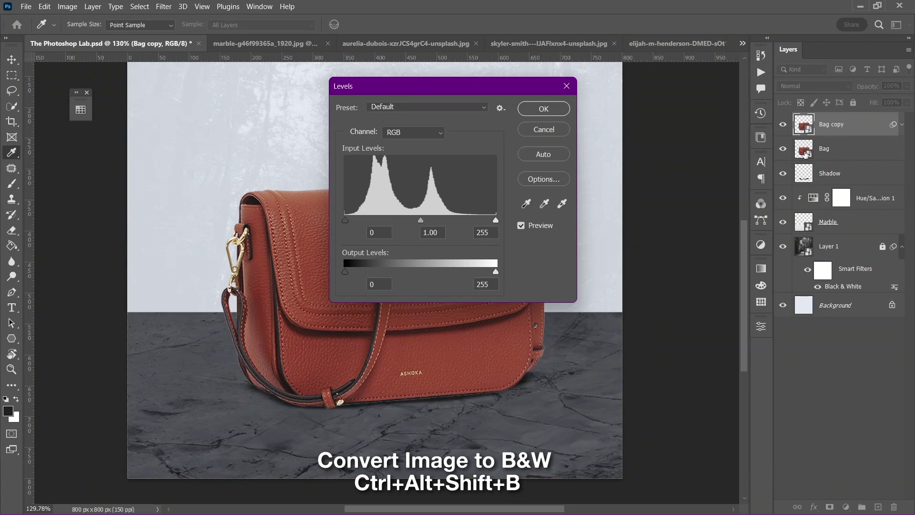
pyautogui.press('Return')
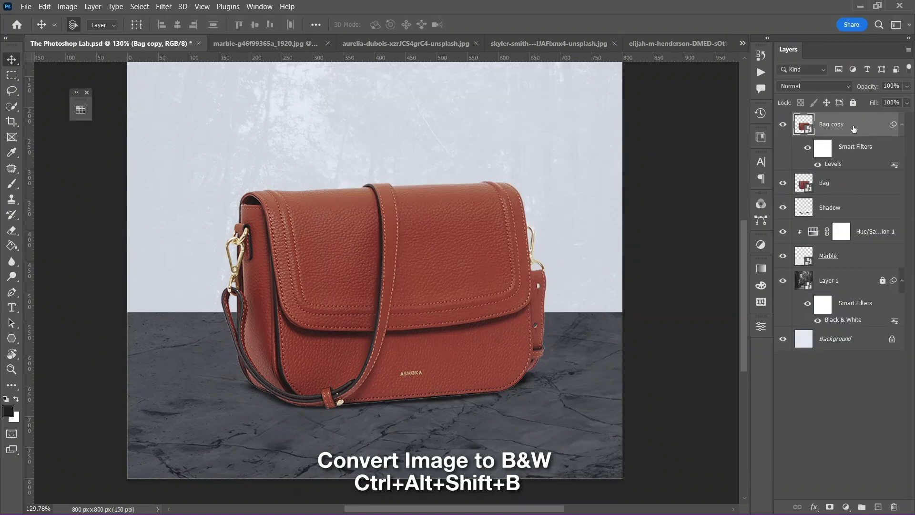
pyautogui.hotkey('ctrl', 'alt', 'shift', 'b')
pyautogui.press('Return')
# Step: Move Bag copy below Shadow and clip it to the layer beneath
pyautogui.moveTo(853, 129); pyautogui.dragTo(852, 238)
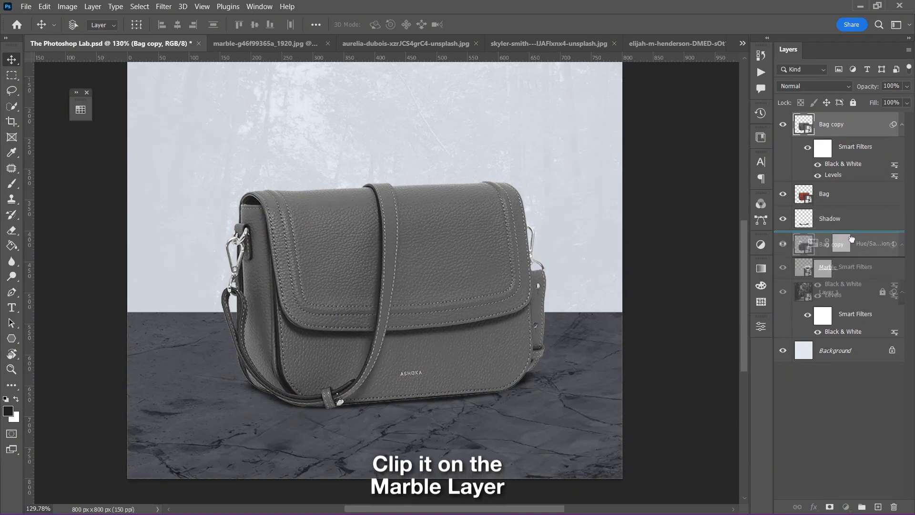
pyautogui.moveTo(852, 238); pyautogui.dragTo(853, 243)
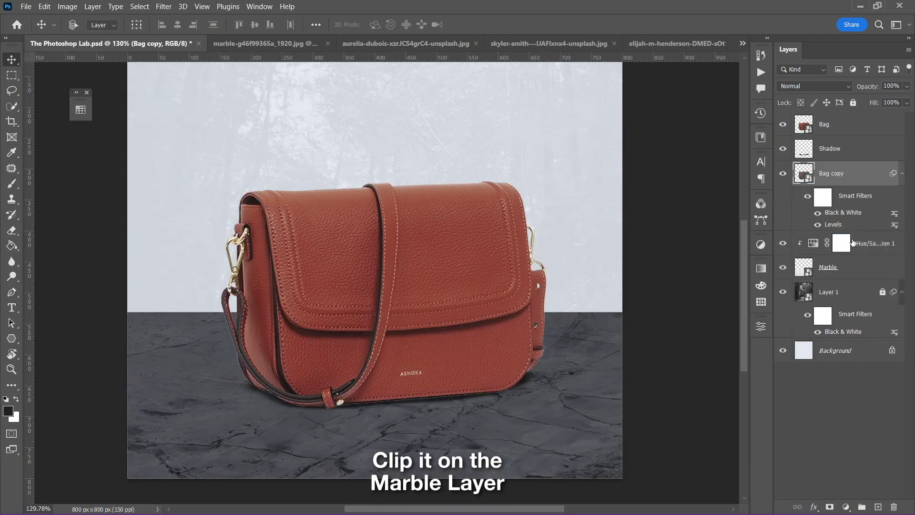
pyautogui.rightClick(877, 181)
pyautogui.click(793, 299)
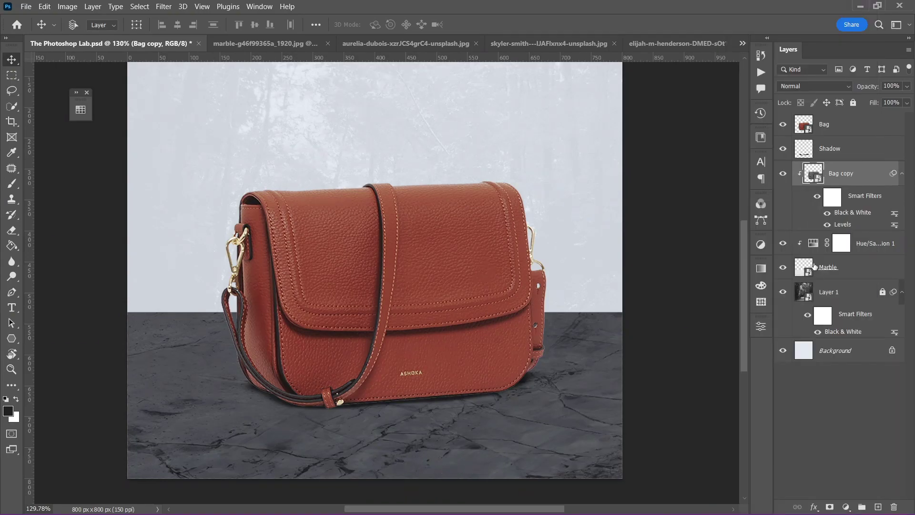
# Step: Flip Bag copy vertically and drag it down beneath the bag's base as its reflection
pyautogui.hotkey('ctrl', 't')
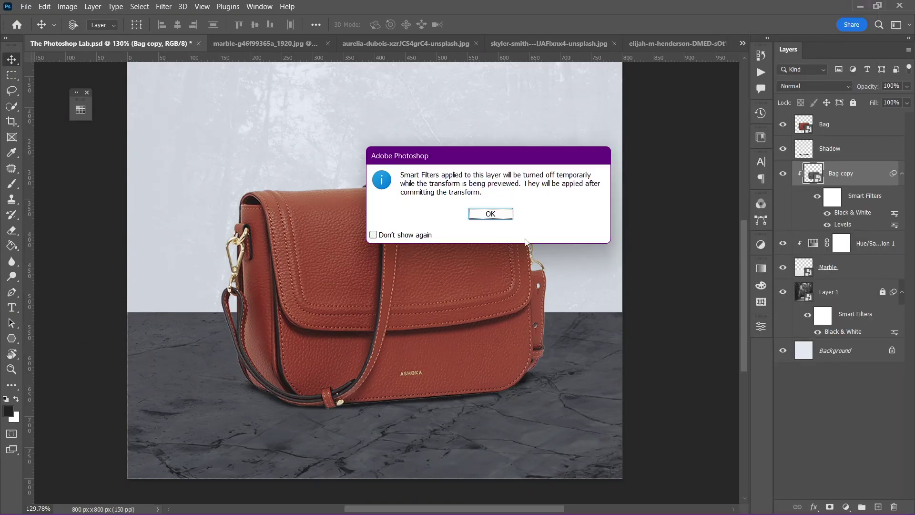
pyautogui.click(496, 213)
pyautogui.rightClick(465, 240)
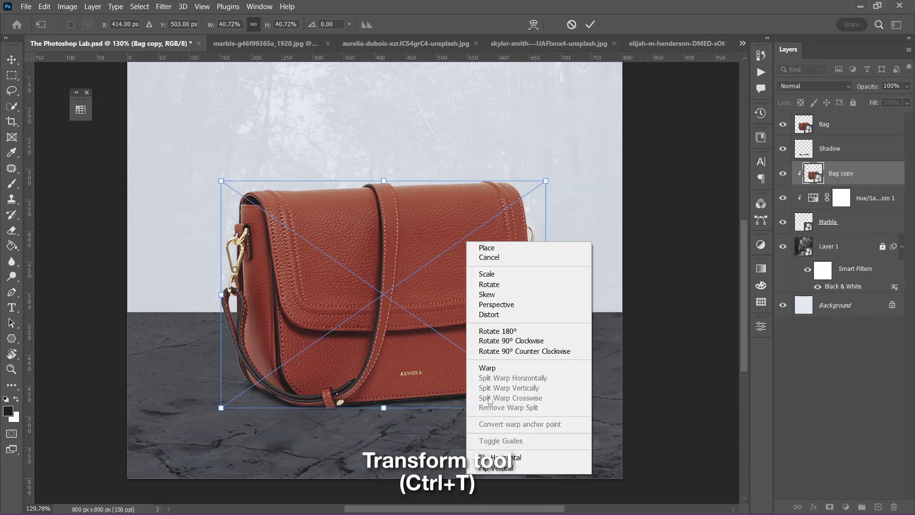
pyautogui.click(496, 468)
pyautogui.moveTo(449, 334); pyautogui.dragTo(455, 456)
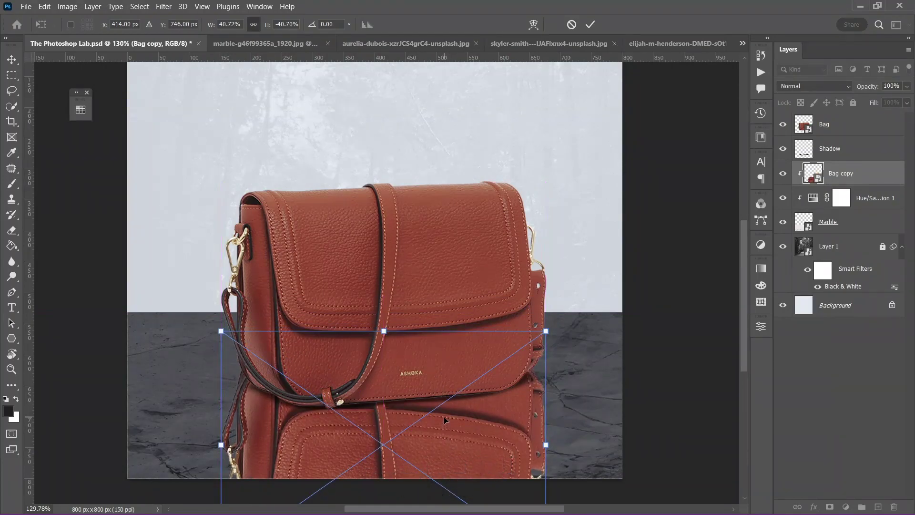
pyautogui.moveTo(449, 405); pyautogui.dragTo(450, 416)
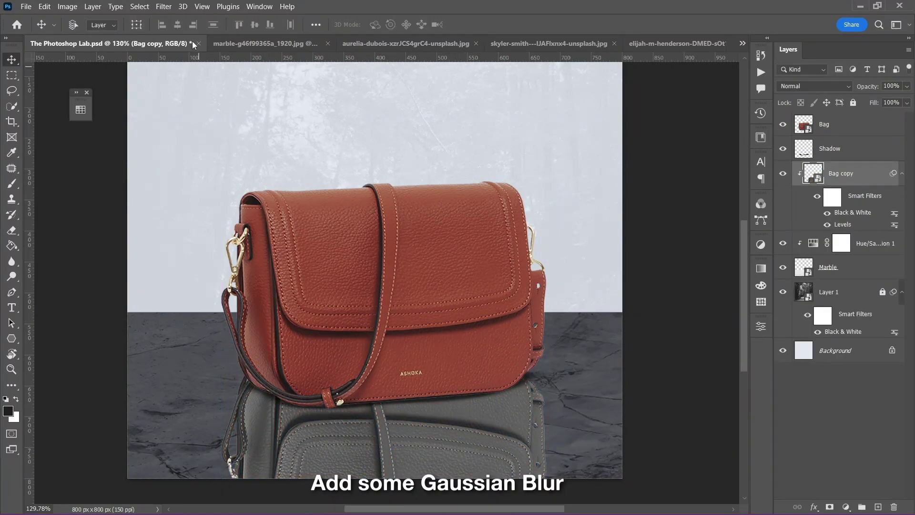
# Step: Apply a radius-3 px Gaussian Blur to Bag copy and drop its opacity to 63%
pyautogui.click(167, 6)
pyautogui.moveTo(170, 149)
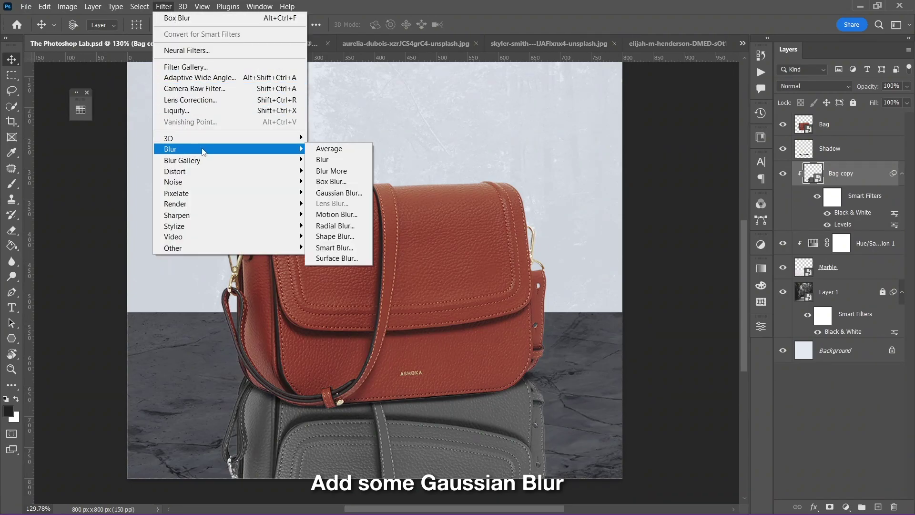
pyautogui.click(336, 193)
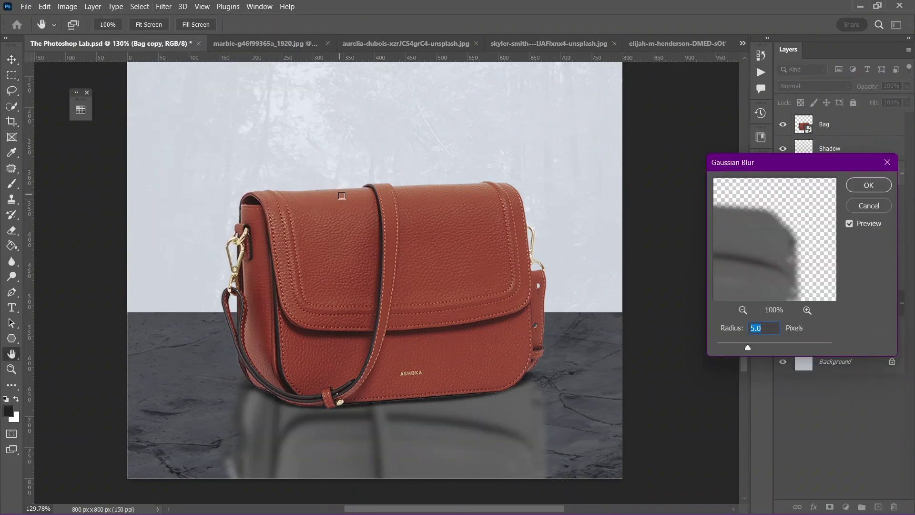
pyautogui.write('3')
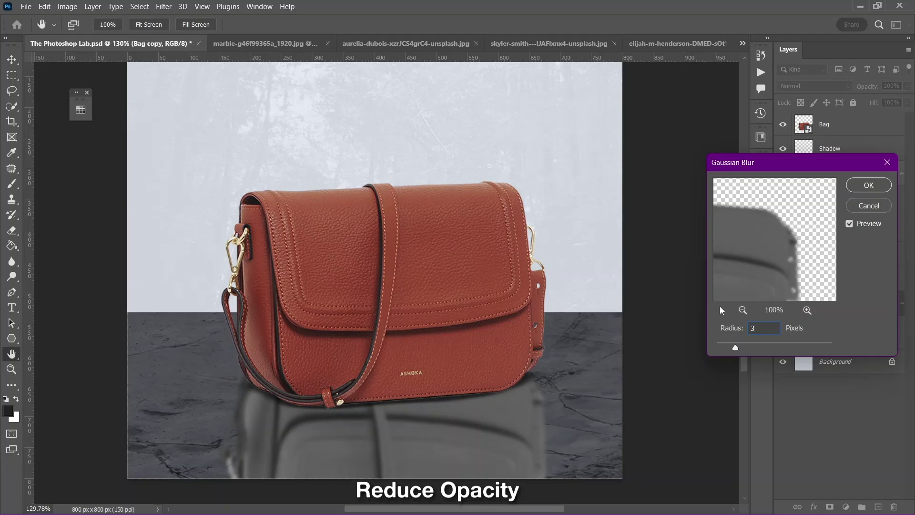
pyautogui.click(868, 186)
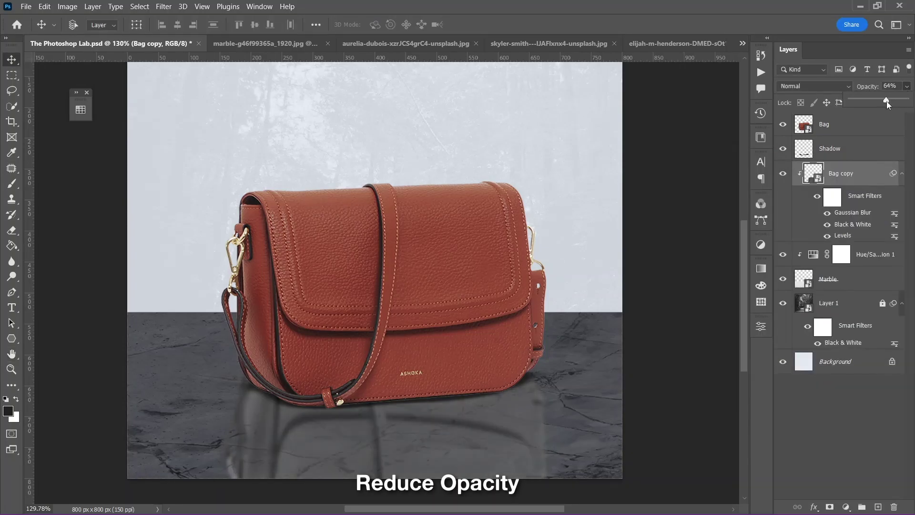
pyautogui.moveTo(888, 101); pyautogui.dragTo(885, 101)
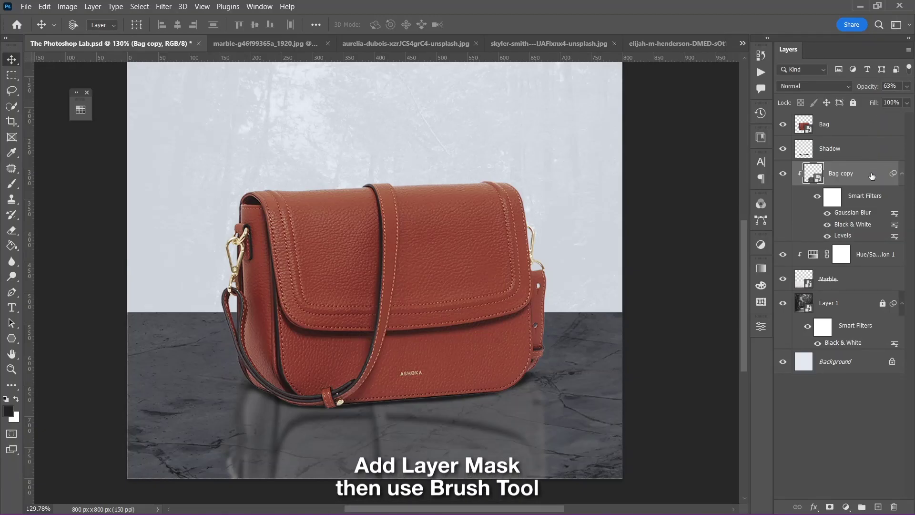
# Step: Add a layer mask to Bag copy and soft-brush away the bottom of the reflection
pyautogui.click(829, 505)
pyautogui.scroll(-3, 534, 395)
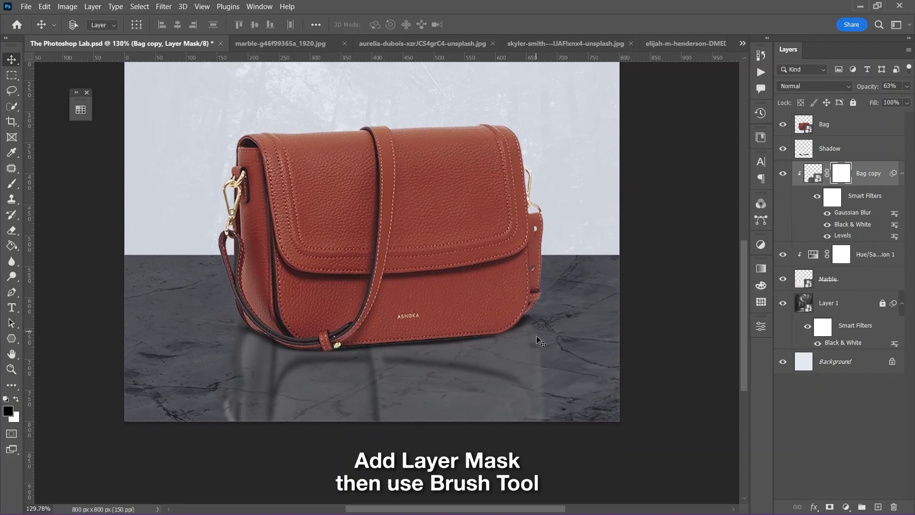
pyautogui.press('b')
pyautogui.rightClick(514, 403)
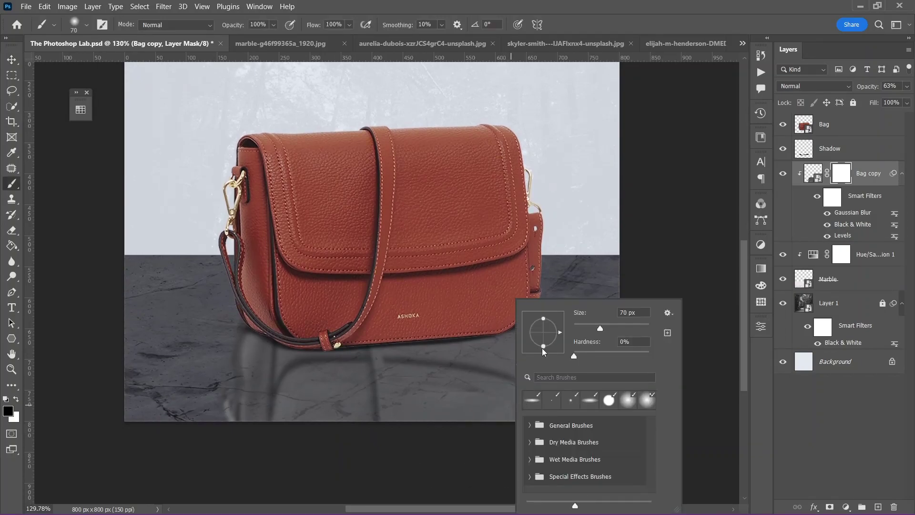
pyautogui.click(432, 445)
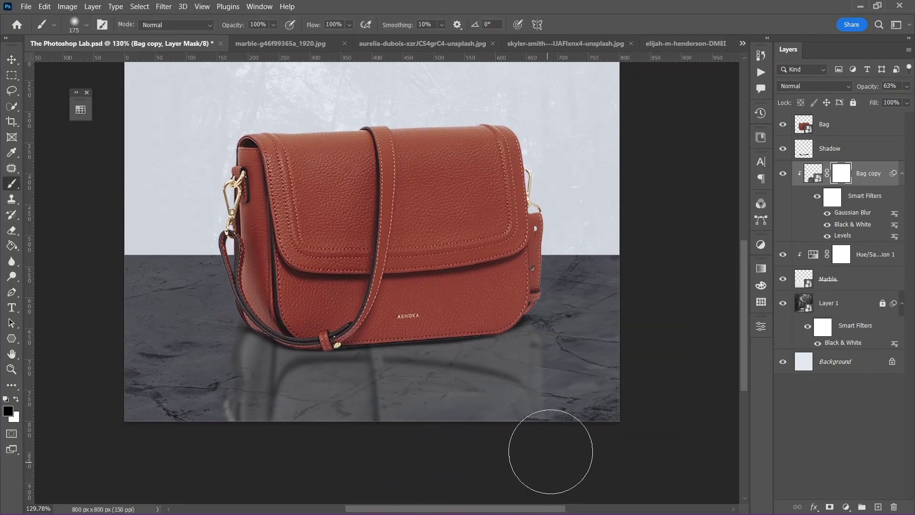
pyautogui.moveTo(287, 445); pyautogui.dragTo(225, 459)
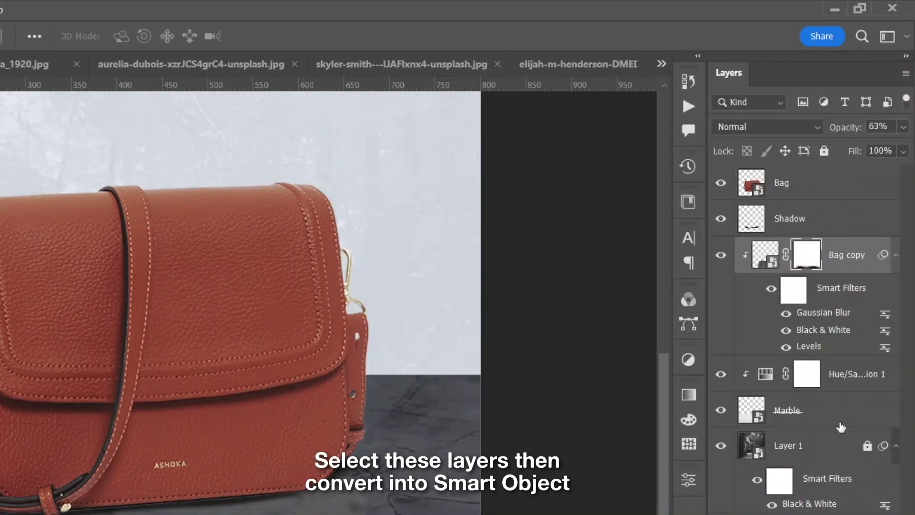
# Step: Merge the floor layers into a smart object named Marble and add monochromatic noise
pyautogui.keyDown('shift'); pyautogui.click(848, 421); pyautogui.keyUp('shift')
pyautogui.rightClick(848, 421)
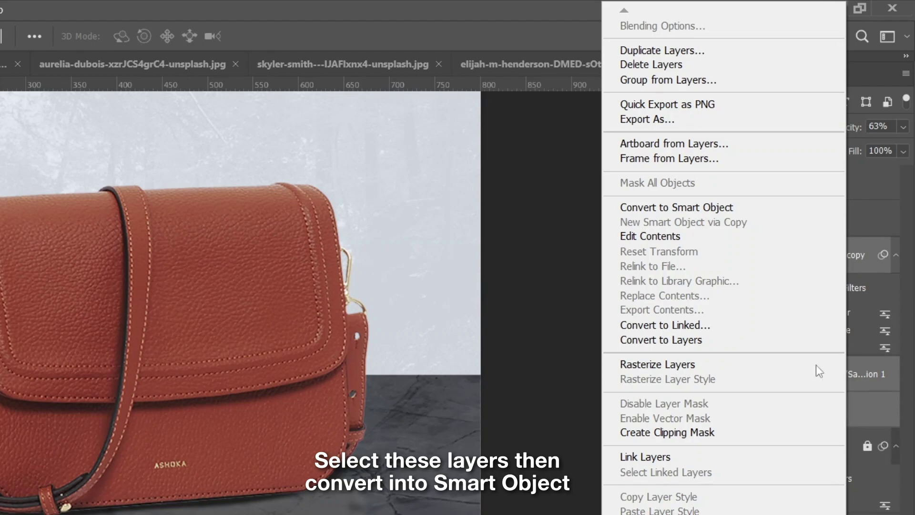
pyautogui.click(811, 207)
pyautogui.doubleClick(795, 254)
pyautogui.write('M')
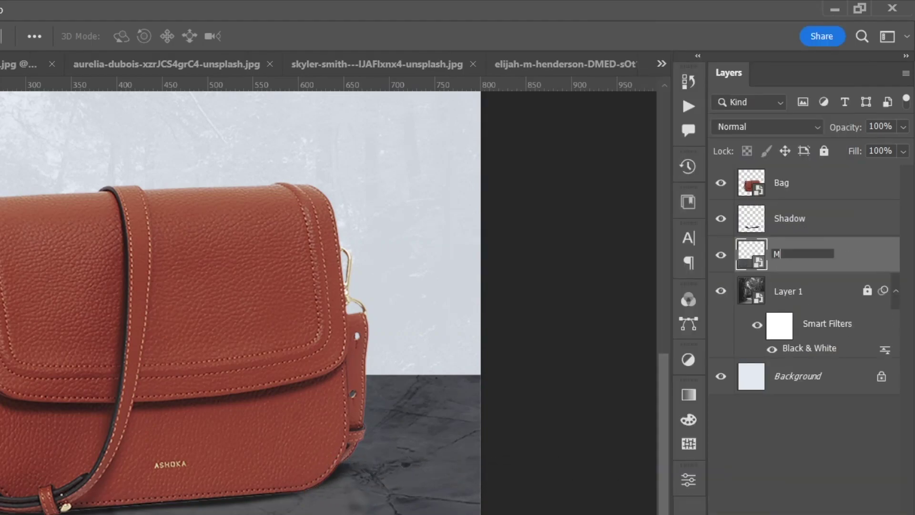
pyautogui.write('arble')
pyautogui.press('Return')
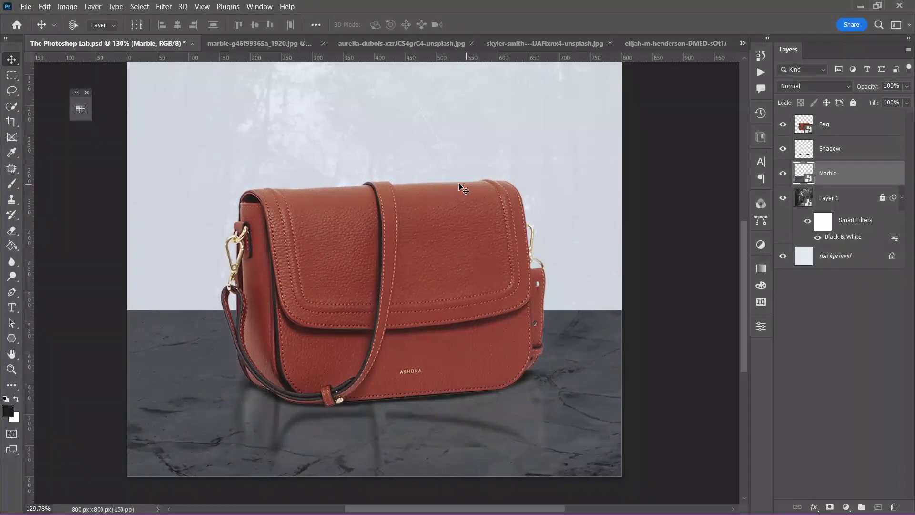
pyautogui.click(164, 6)
pyautogui.click(319, 183)
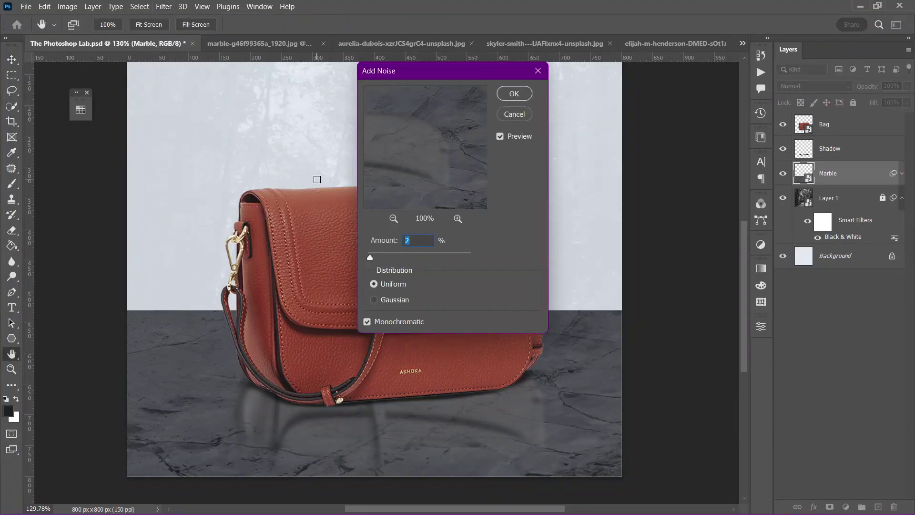
pyautogui.press('Return')
# Step: Group the Bag and Shadow layers into a group named Bag, then bring up the palm image
pyautogui.click(829, 148)
pyautogui.keyDown('shift'); pyautogui.click(832, 125); pyautogui.keyUp('shift')
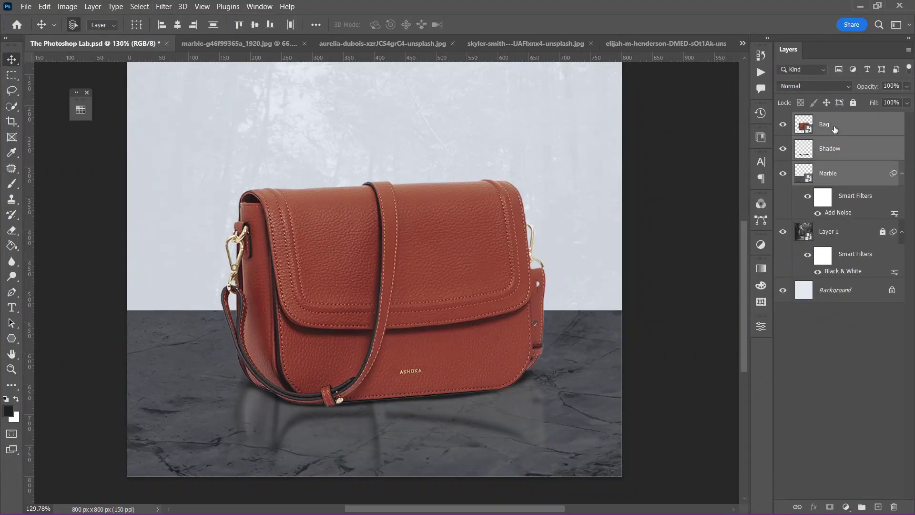
pyautogui.hotkey('ctrl', 'g')
pyautogui.write('Bag')
pyautogui.press('Return')
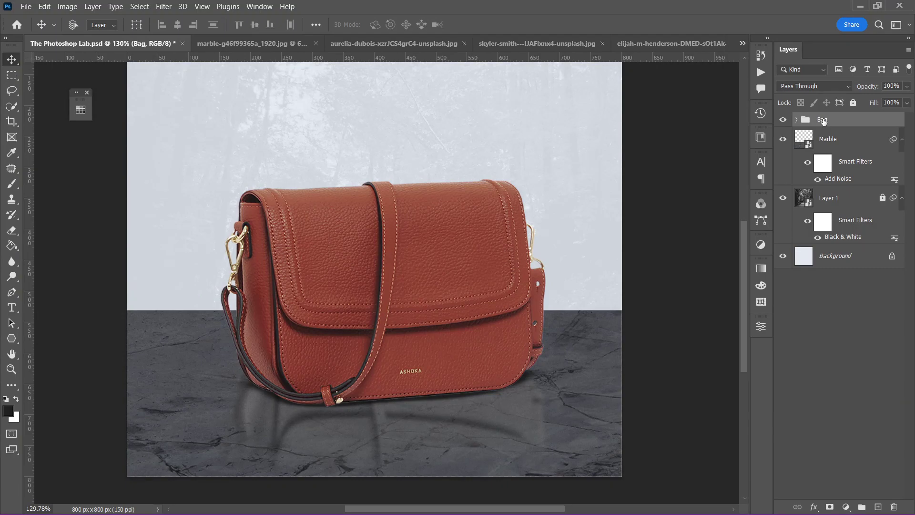
pyautogui.hotkey('ctrl', '0')
pyautogui.click(538, 45)
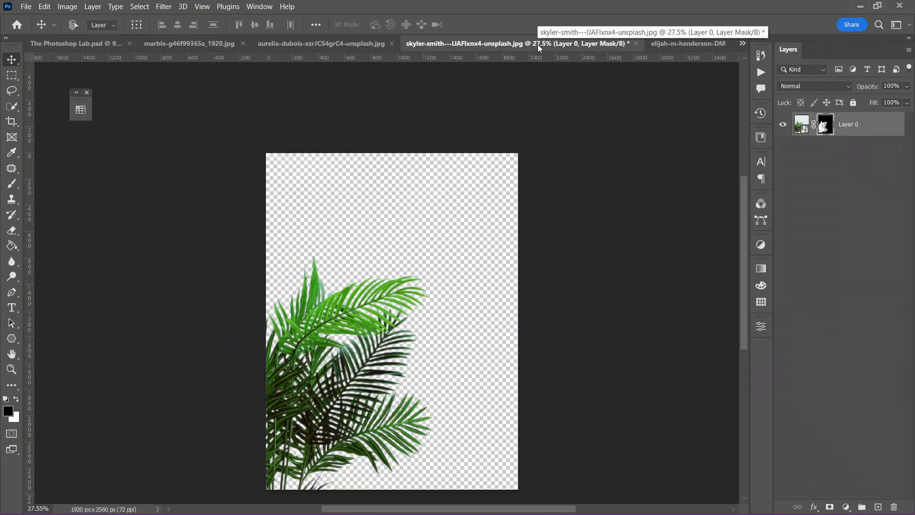
# Step: Apply the palm layer's mask and drag the palm into The Photoshop Lab.psd
pyautogui.keyDown('shift'); pyautogui.click(830, 130); pyautogui.keyUp('shift')
pyautogui.rightClick(830, 127)
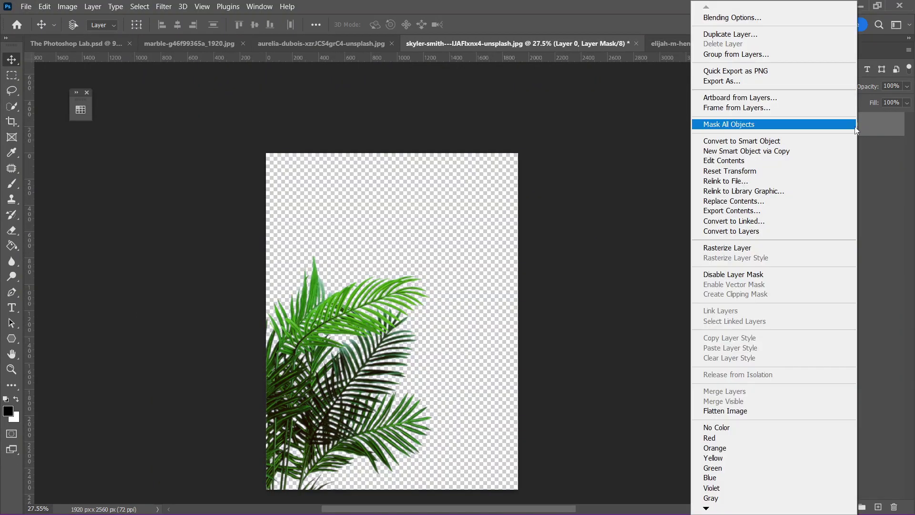
pyautogui.click(744, 124)
pyautogui.moveTo(440, 243); pyautogui.dragTo(99, 45)
# Step: Scale down and rotate the palm onto the canvas's left edge beside the bag
pyautogui.hotkey('ctrl', 't')
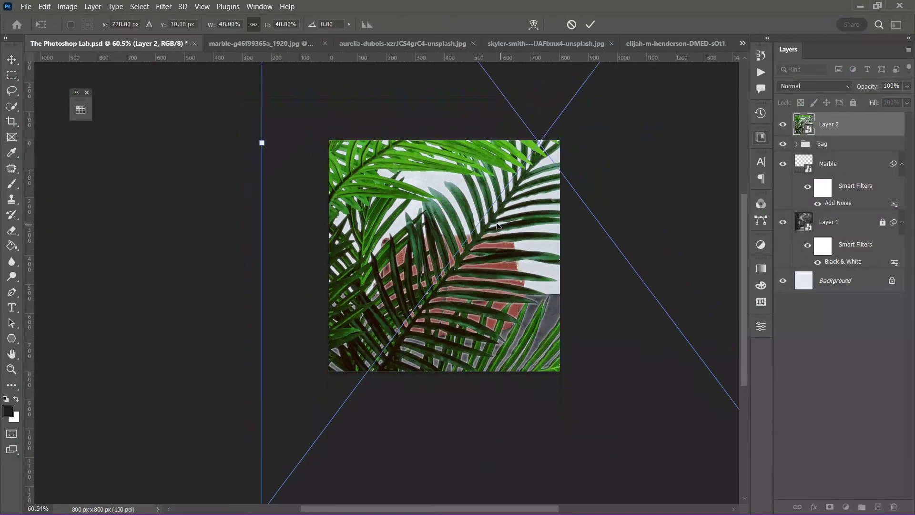
pyautogui.moveTo(262, 143)
pyautogui.mouseDown()
pyautogui.moveTo(464, 159)
pyautogui.moveTo(388, 184)
pyautogui.moveTo(376, 225)
pyautogui.mouseUp()
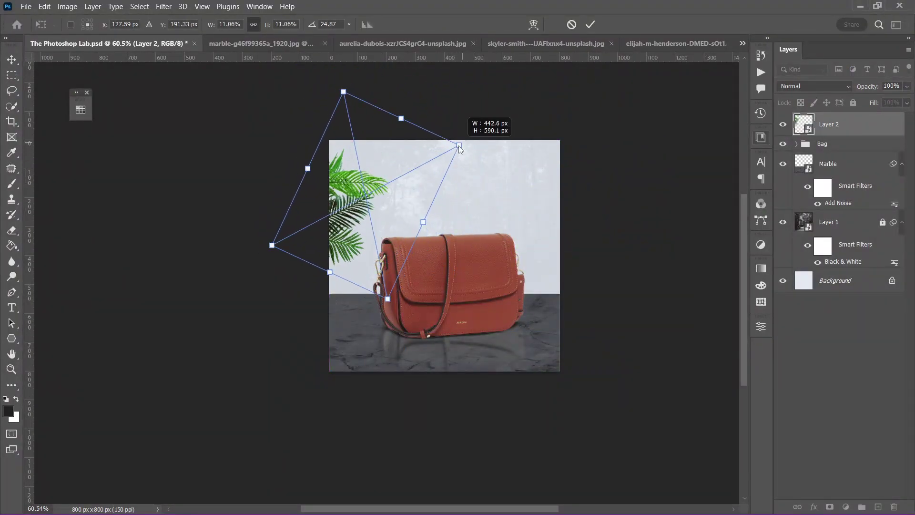
pyautogui.moveTo(376, 188); pyautogui.dragTo(369, 202)
pyautogui.press('Return')
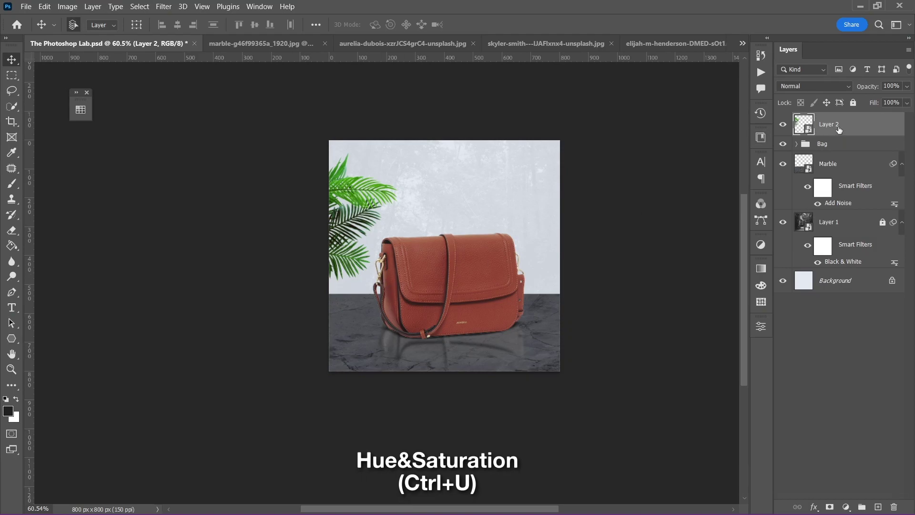
# Step: Colorize the palm bronze-brown with Hue 29, Saturation 53, Lightness -14
pyautogui.hotkey('ctrl', 'u')
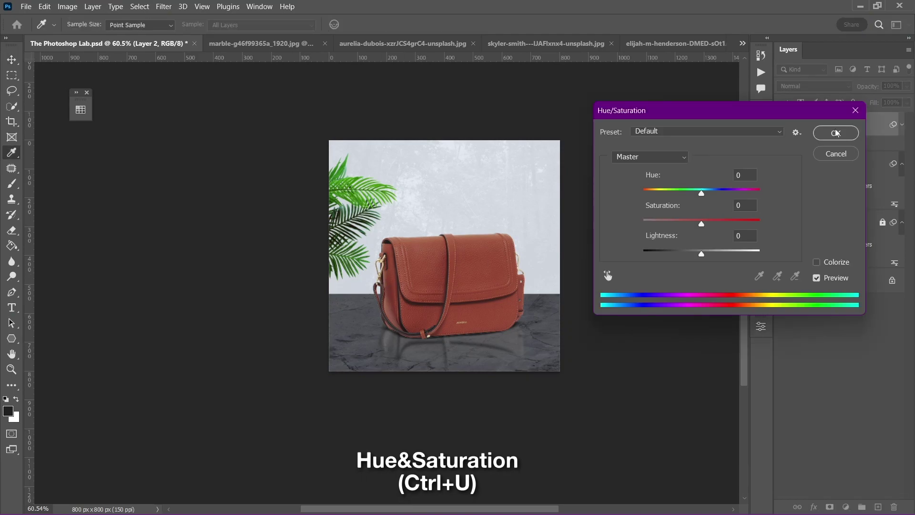
pyautogui.click(816, 262)
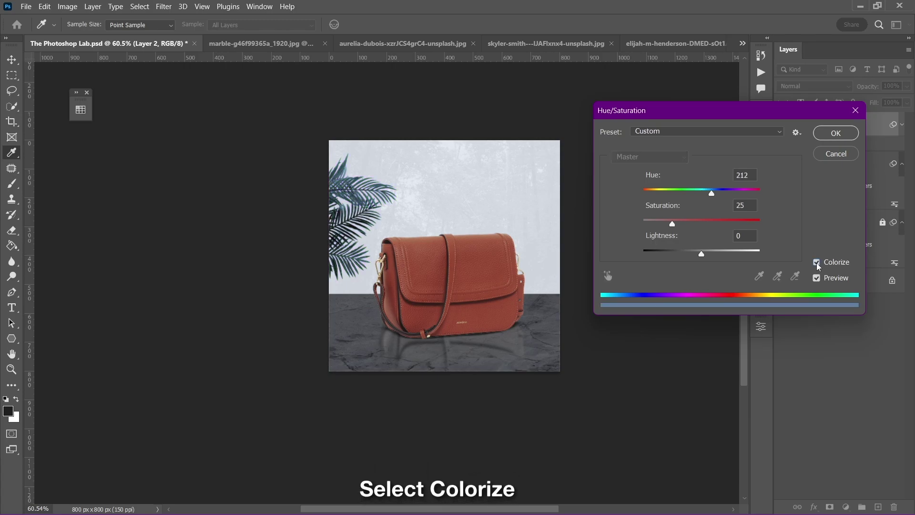
pyautogui.moveTo(696, 257); pyautogui.dragTo(676, 251)
pyautogui.moveTo(672, 225); pyautogui.dragTo(696, 224)
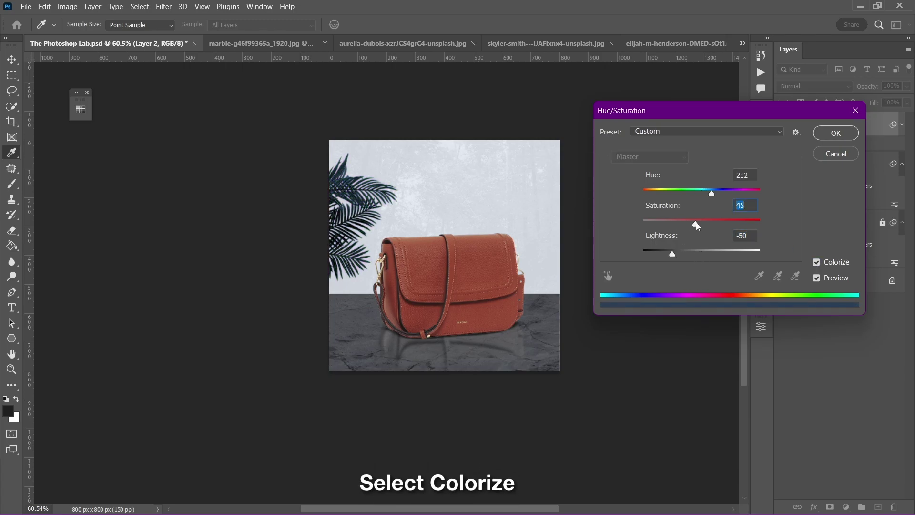
pyautogui.moveTo(711, 193); pyautogui.dragTo(654, 193)
pyautogui.moveTo(695, 224); pyautogui.dragTo(705, 224)
pyautogui.moveTo(672, 254); pyautogui.dragTo(694, 254)
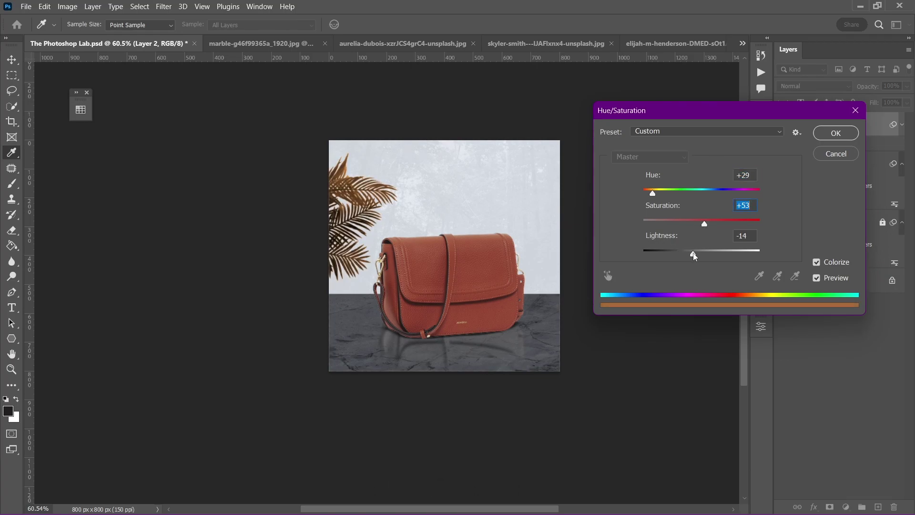
pyautogui.click(835, 133)
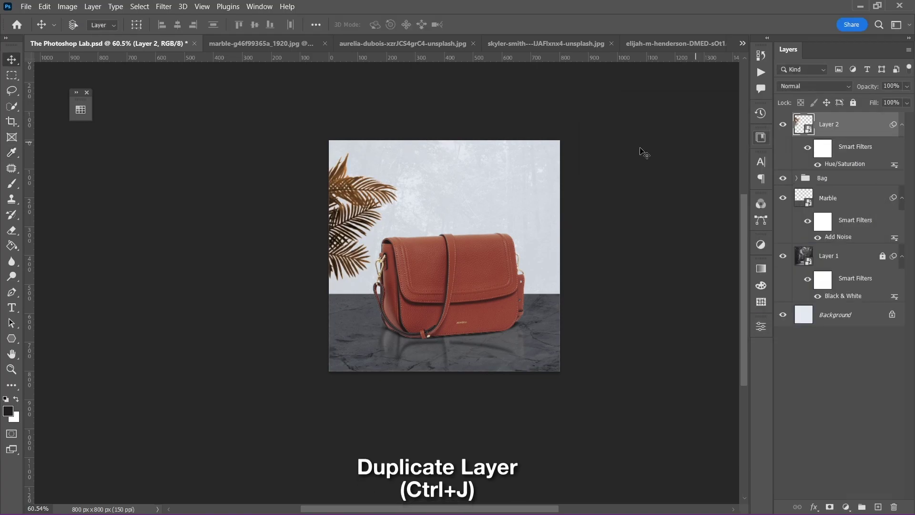
# Step: Duplicate the brown palm and position the copy at the top right
pyautogui.hotkey('ctrl', 'j')
pyautogui.hotkey('ctrl', 't')
pyautogui.press('Return')
pyautogui.moveTo(676, 137)
pyautogui.mouseDown()
pyautogui.moveTo(539, 220)
pyautogui.moveTo(530, 237)
pyautogui.mouseUp()
pyautogui.press('Return')
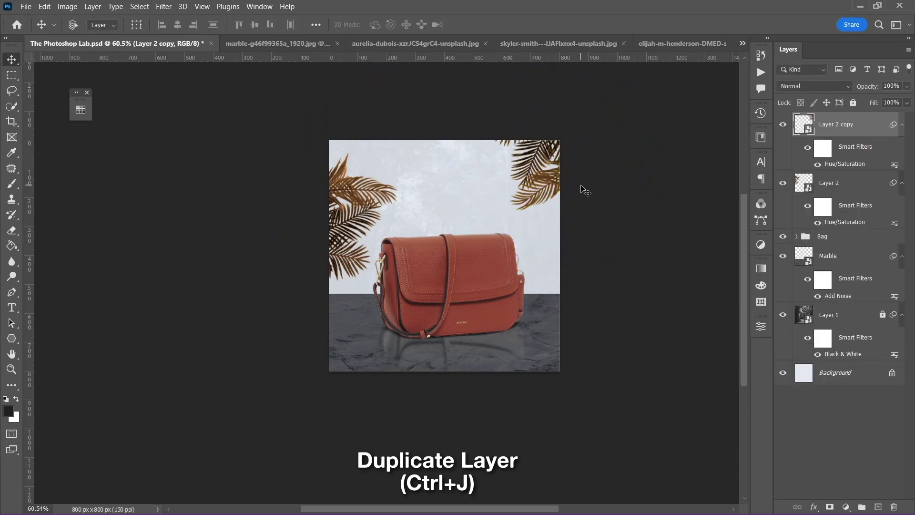
pyautogui.moveTo(585, 190); pyautogui.dragTo(556, 148)
# Step: Group both palm layers and name the group Leaves
pyautogui.keyDown('shift'); pyautogui.click(816, 191); pyautogui.keyUp('shift')
pyautogui.hotkey('ctrl', 'g')
pyautogui.doubleClick(825, 119)
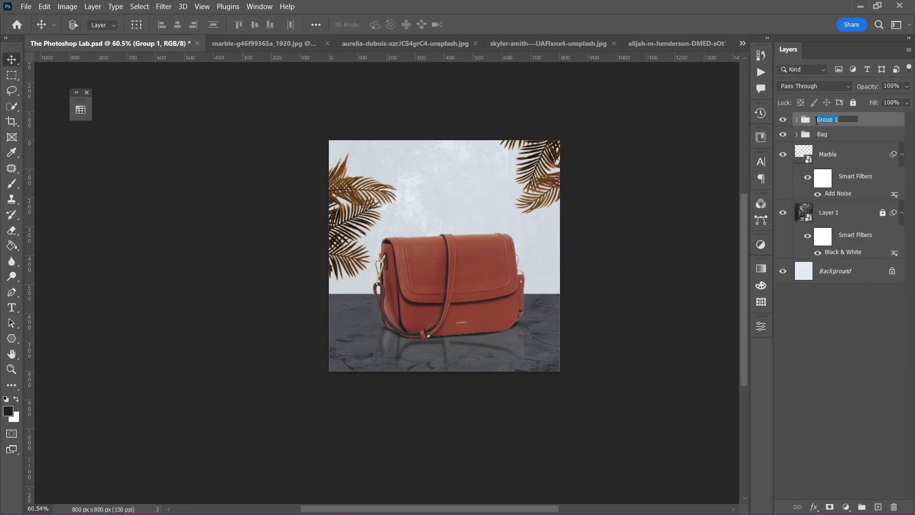
pyautogui.write('LEaves')
pyautogui.press('Return')
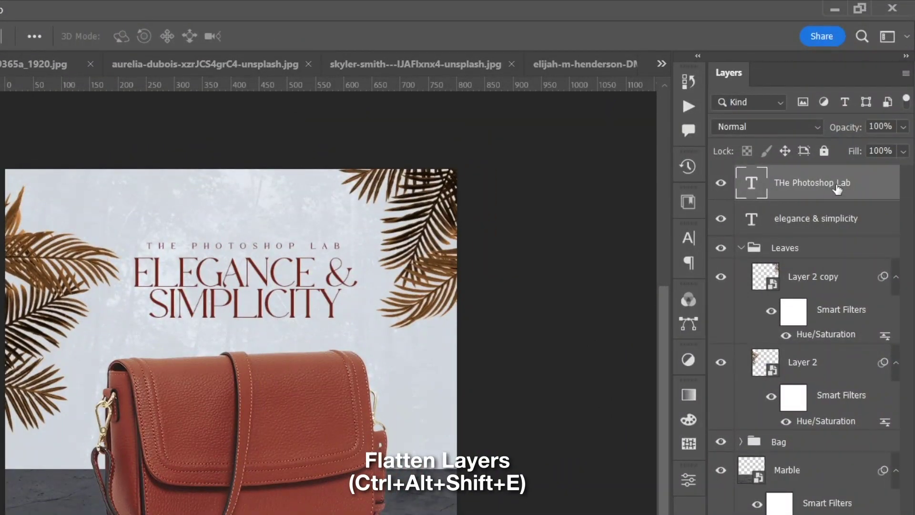
# Step: Stamp all visible layers into Layer 3 and convert it to a smart object
pyautogui.hotkey('ctrl', 'alt', 'shift', 'e')
pyautogui.rightClick(838, 190)
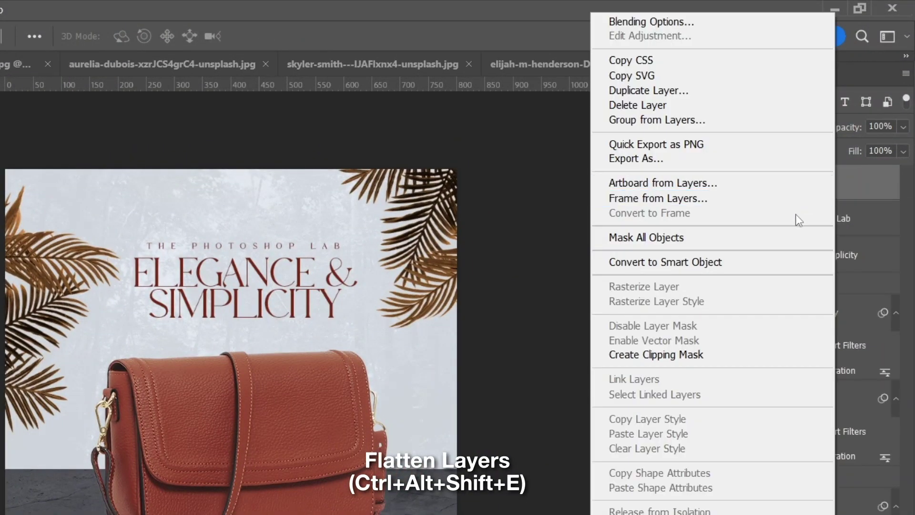
pyautogui.click(758, 262)
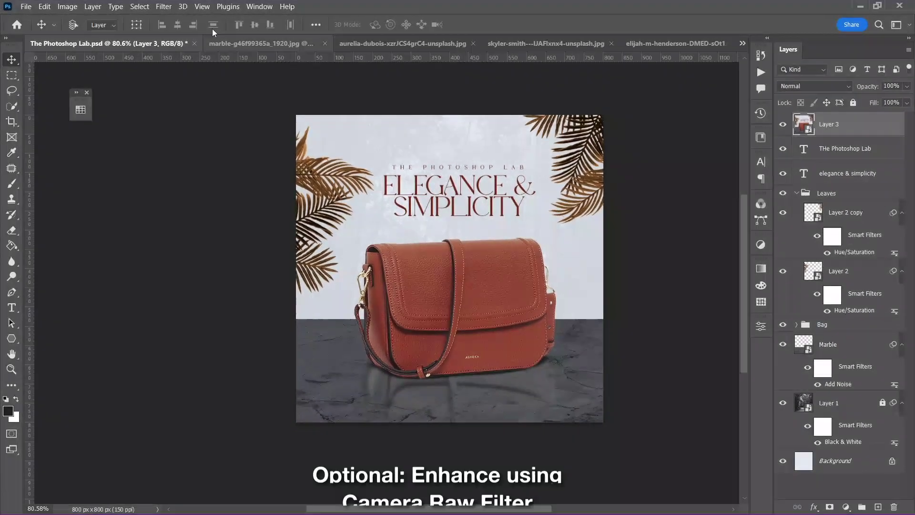
# Step: In the Camera Raw Filter, set Temperature +9, Exposure -0.25 and Contrast +41
pyautogui.click(164, 7)
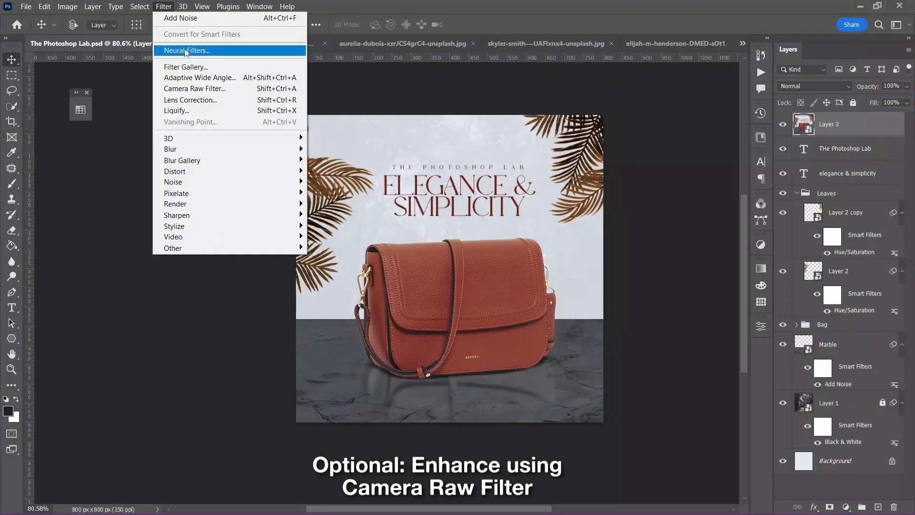
pyautogui.click(212, 89)
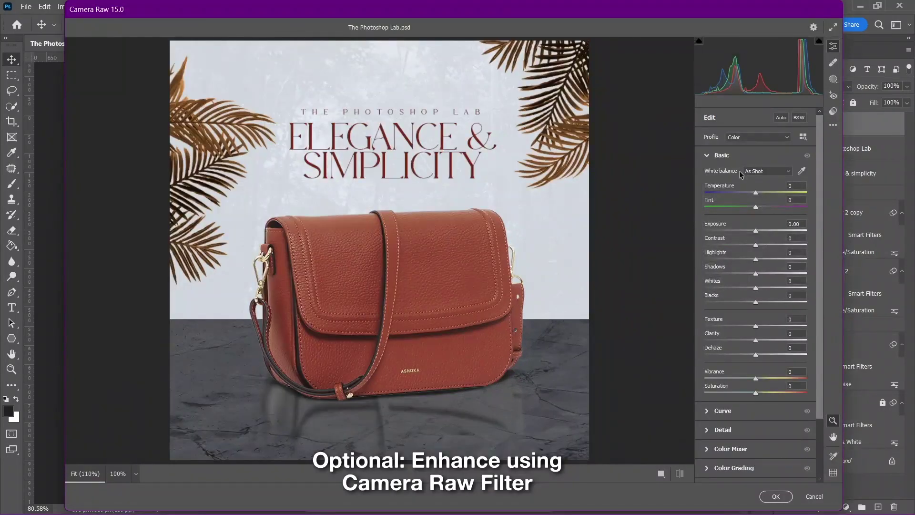
pyautogui.moveTo(756, 193); pyautogui.dragTo(761, 193)
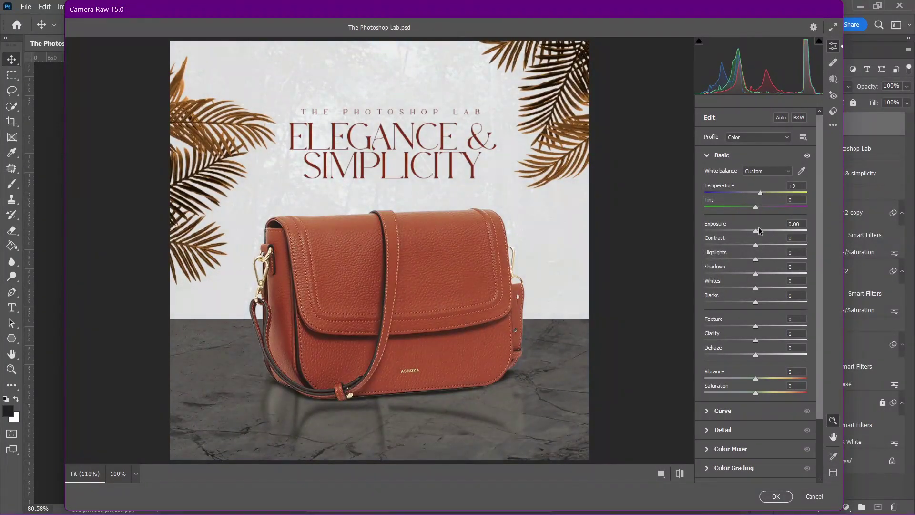
pyautogui.moveTo(755, 231)
pyautogui.mouseDown()
pyautogui.moveTo(763, 245)
pyautogui.moveTo(777, 246)
pyautogui.mouseUp()
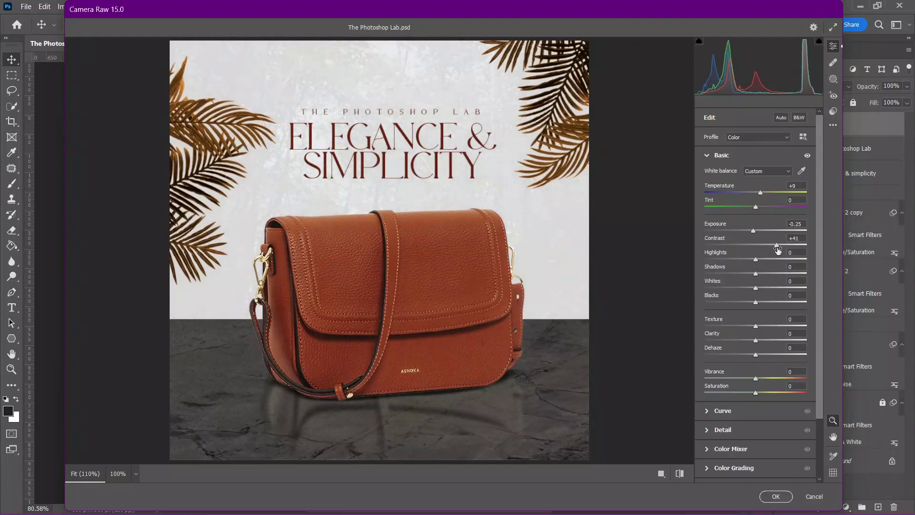
# Step: Set Vibrance -12, Saturation +12, Grain 9 and Vignetting -12, then apply the grade
pyautogui.scroll(-2, 820, 262)
pyautogui.moveTo(751, 344)
pyautogui.mouseDown()
pyautogui.moveTo(769, 342)
pyautogui.moveTo(750, 343)
pyautogui.moveTo(762, 357)
pyautogui.mouseUp()
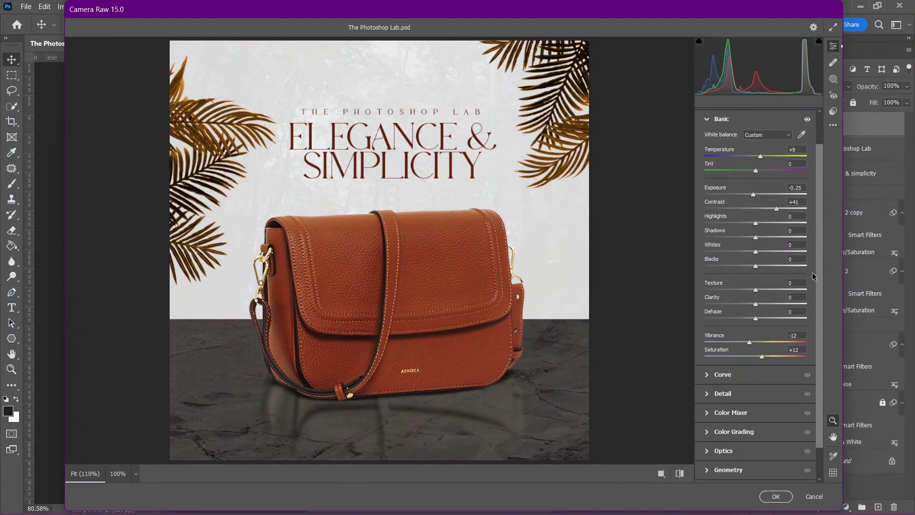
pyautogui.scroll(-2, 758, 405)
pyautogui.keyDown('alt'); pyautogui.click(710, 452); pyautogui.keyUp('alt')
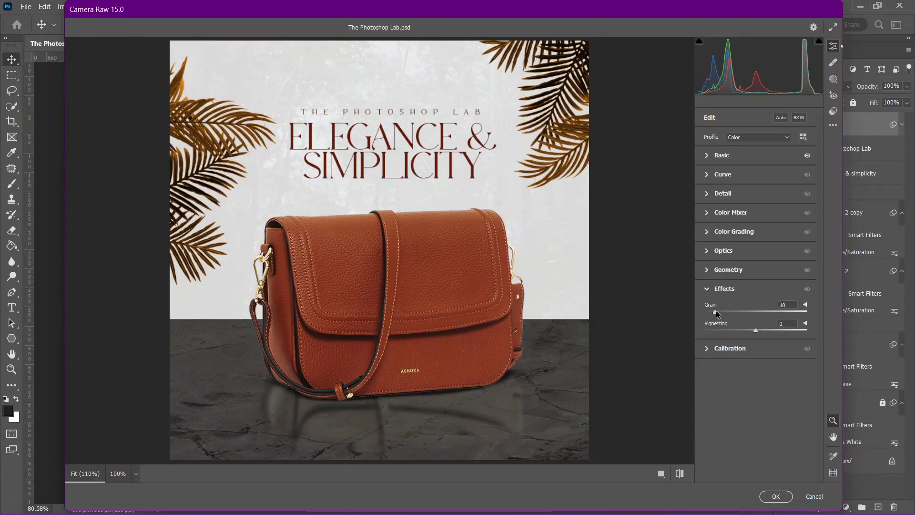
pyautogui.moveTo(716, 310); pyautogui.dragTo(749, 331)
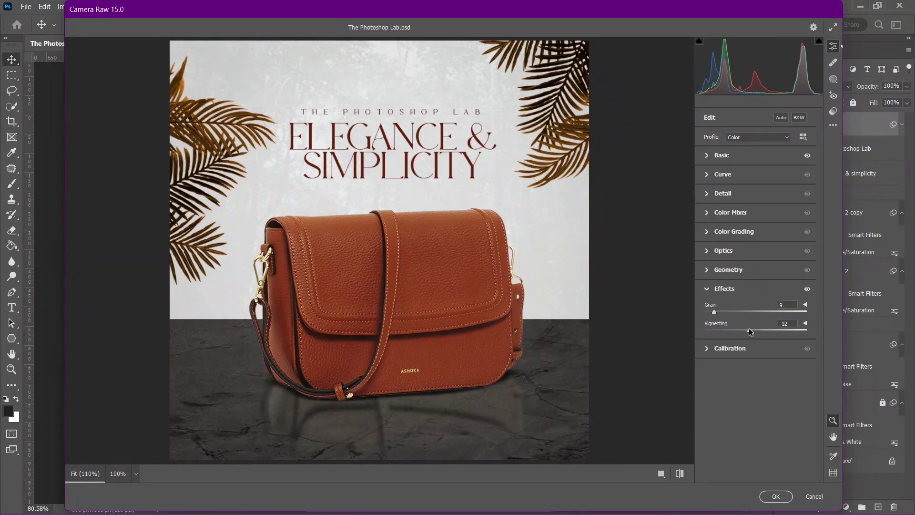
pyautogui.press('Return')
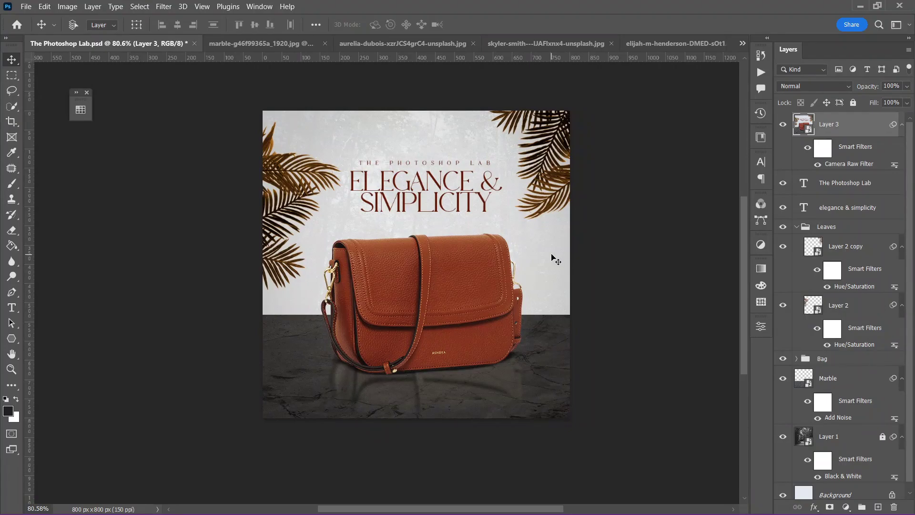